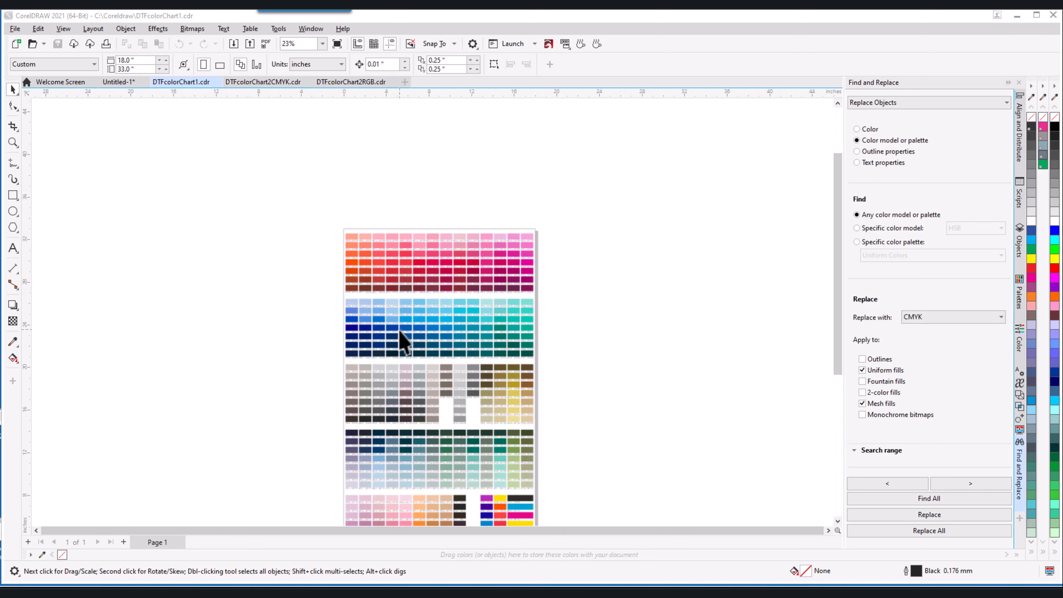
# Check swatch 1625's fill, then deselect it and zoom out on the chart.
pyautogui.scroll(2, 410, 260)
pyautogui.scroll(2, 408, 244)
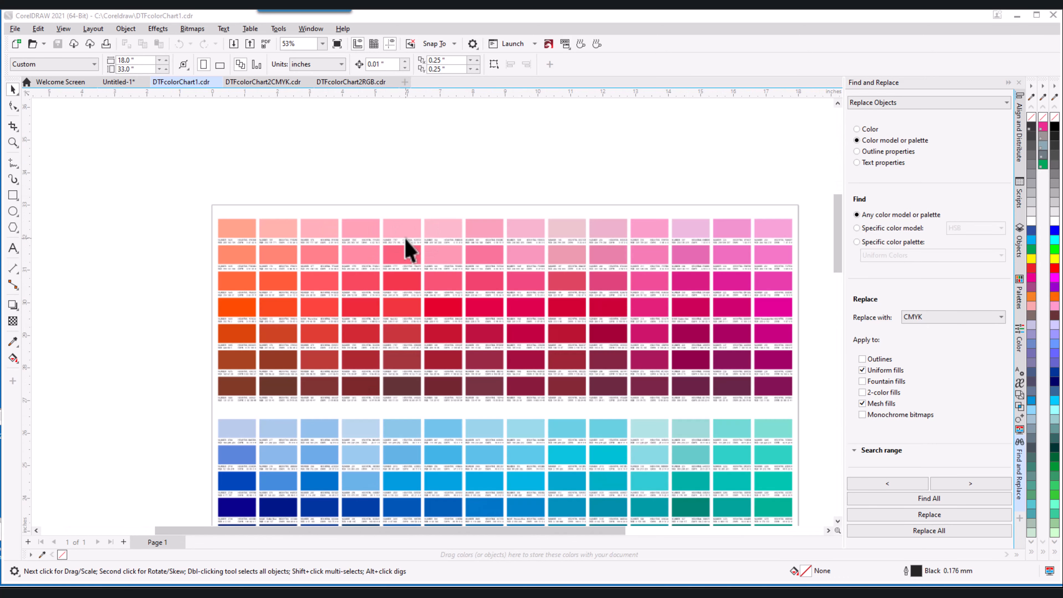
pyautogui.scroll(3, 309, 238)
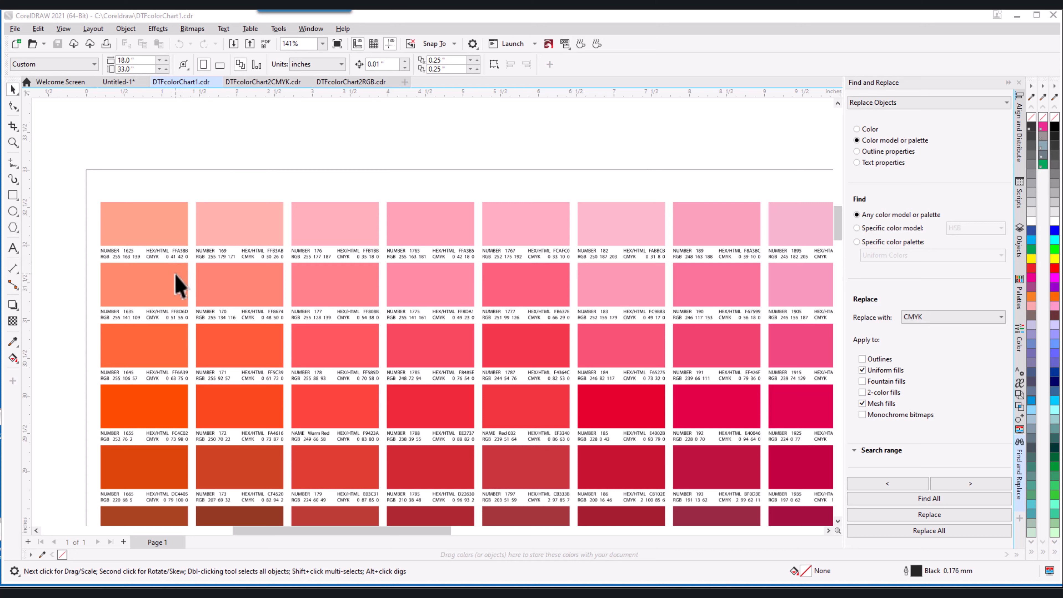
pyautogui.click(149, 243)
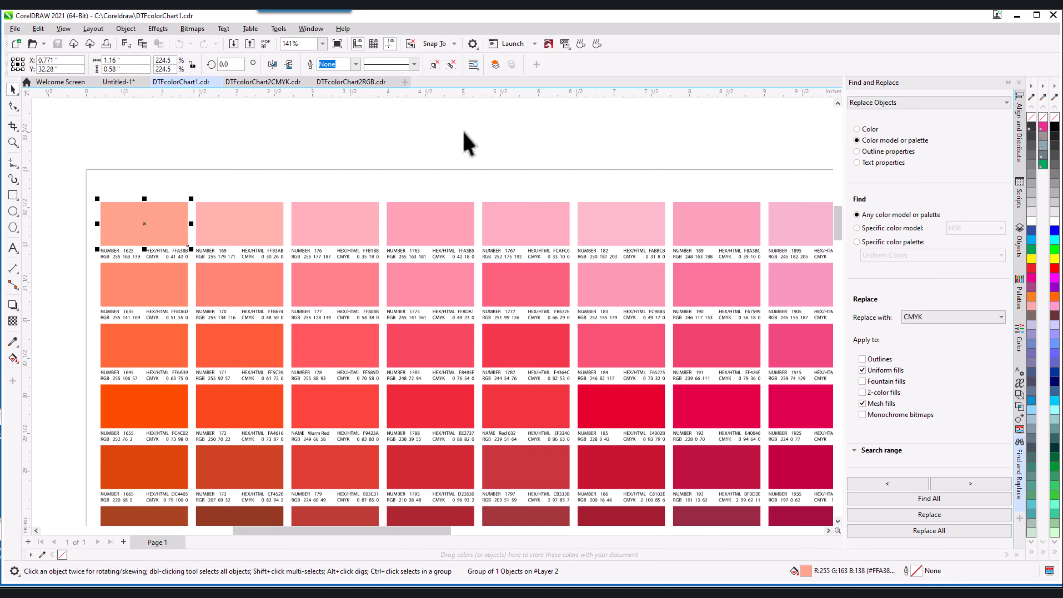
pyautogui.click(465, 156)
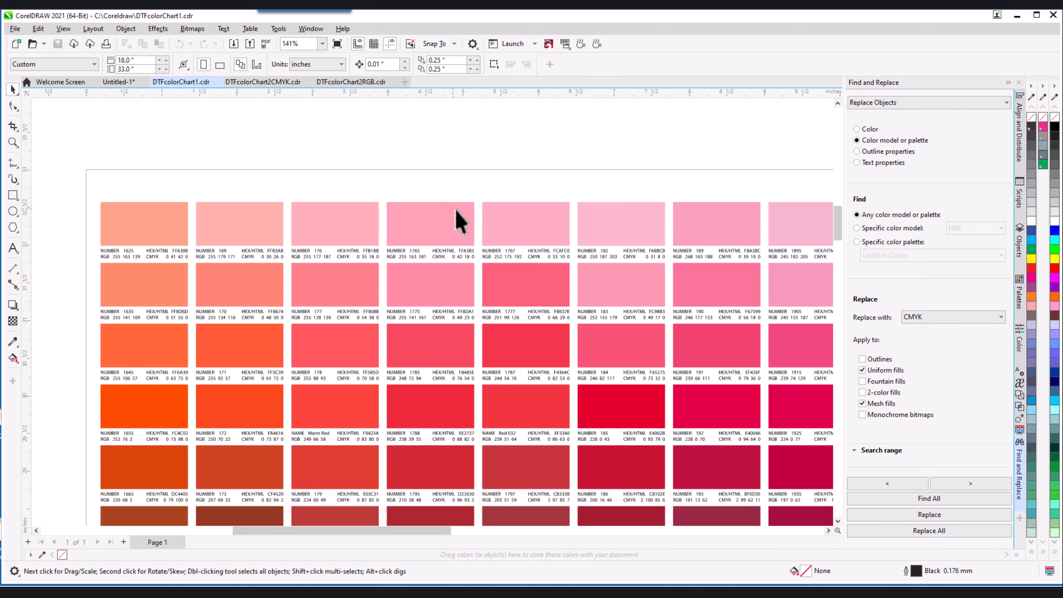
pyautogui.scroll(-2, 470, 241)
pyautogui.scroll(-1, 406, 271)
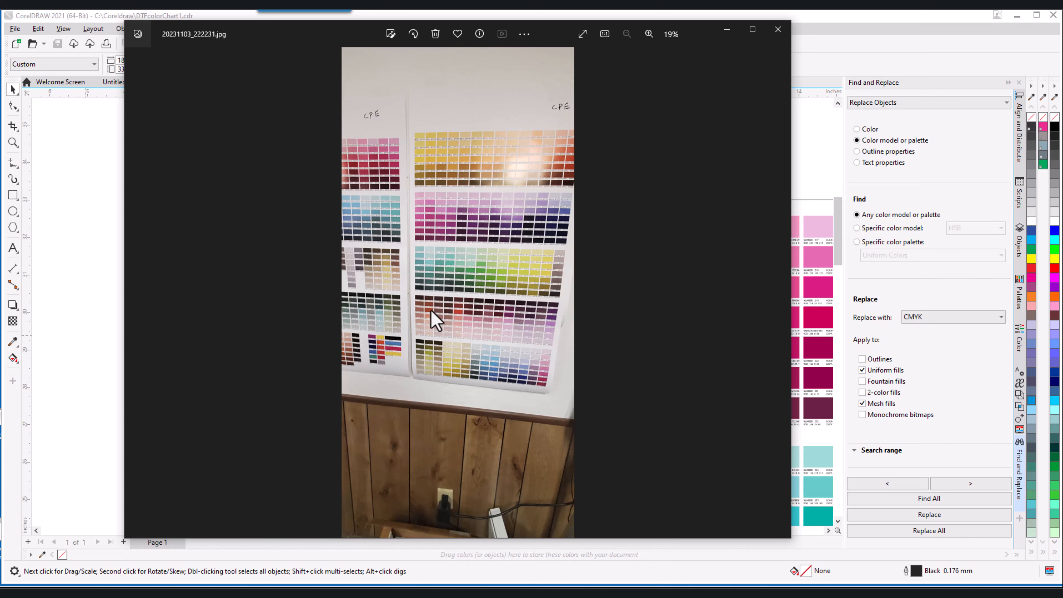
pyautogui.scroll(4, 447, 231)
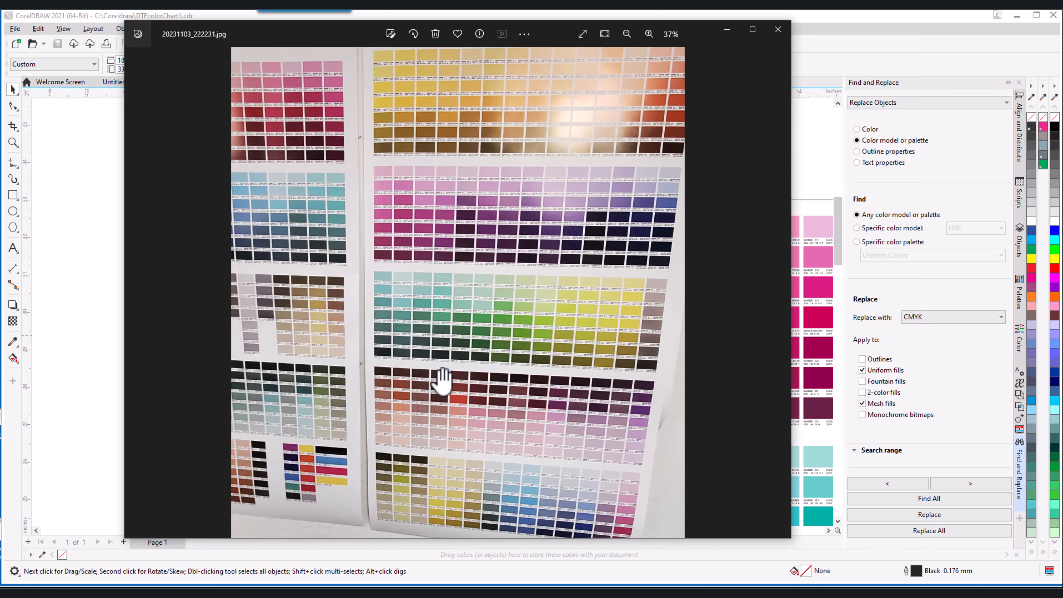
pyautogui.scroll(8, 475, 434)
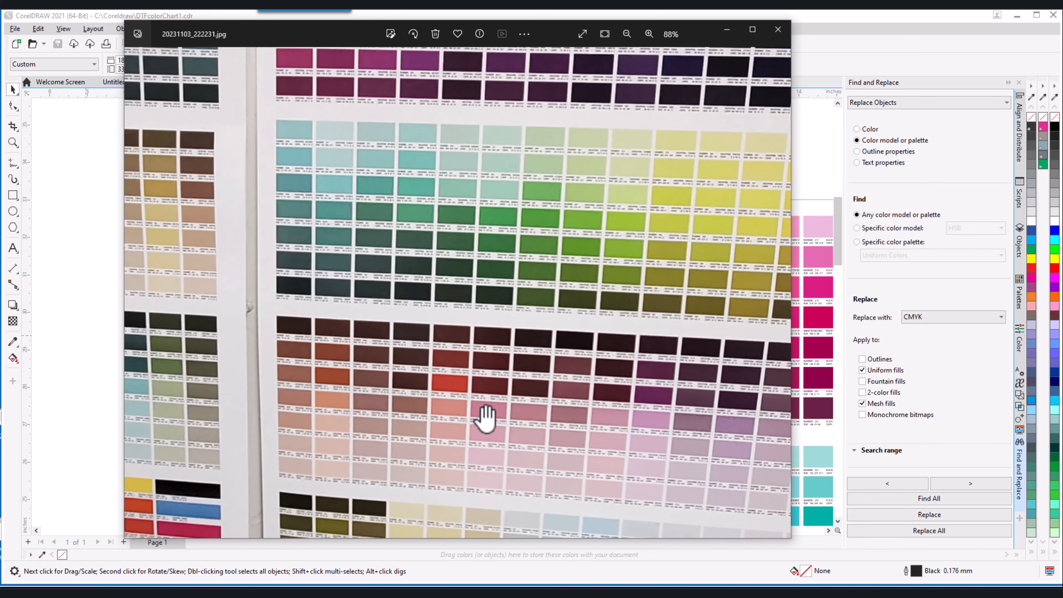
pyautogui.scroll(-6, 506, 351)
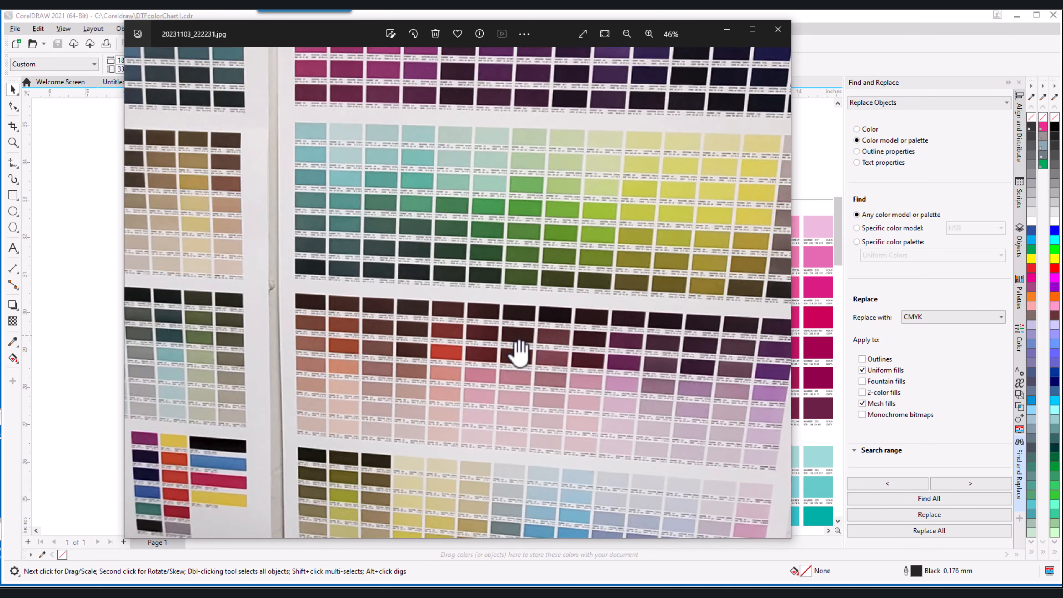
pyautogui.scroll(-2, 518, 352)
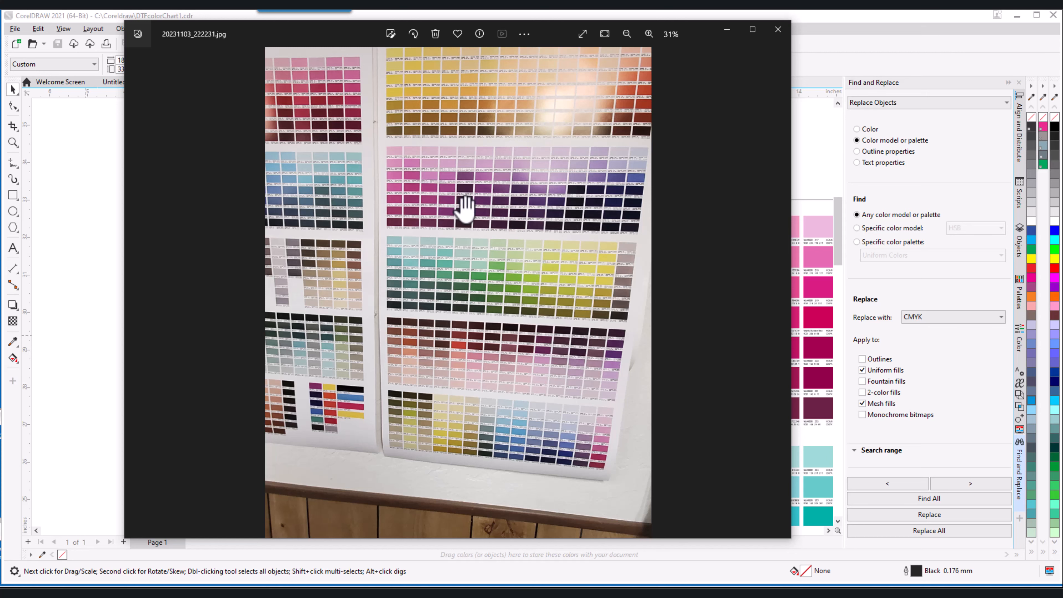
pyautogui.scroll(1, 458, 225)
pyautogui.scroll(-2, 454, 261)
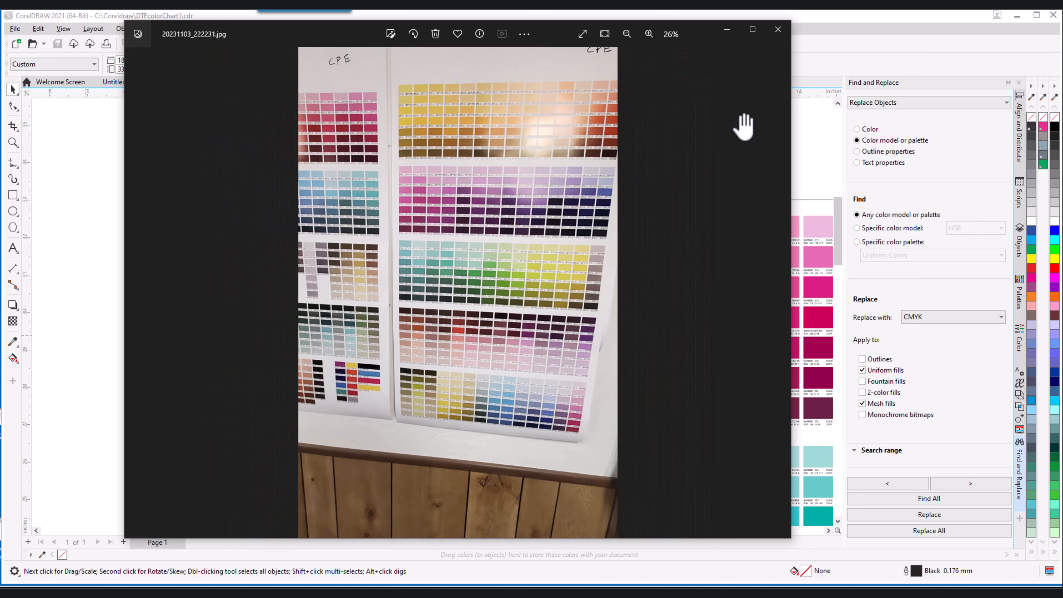
# Minimize the photo viewer and inspect the first swatch's fill, then deselect it.
pyautogui.click(729, 30)
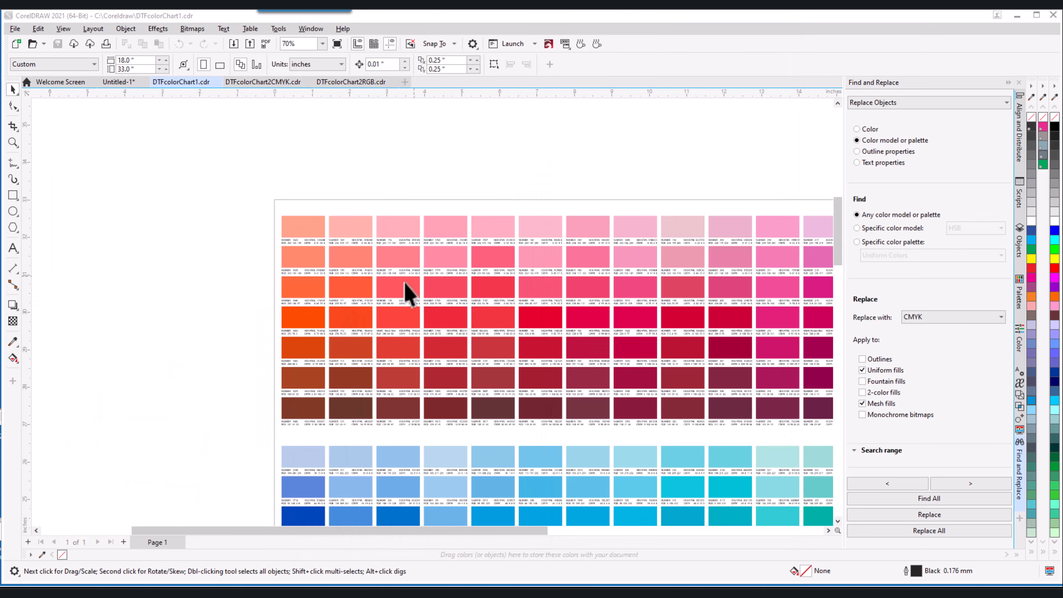
pyautogui.scroll(-3, 320, 313)
pyautogui.scroll(1, 463, 400)
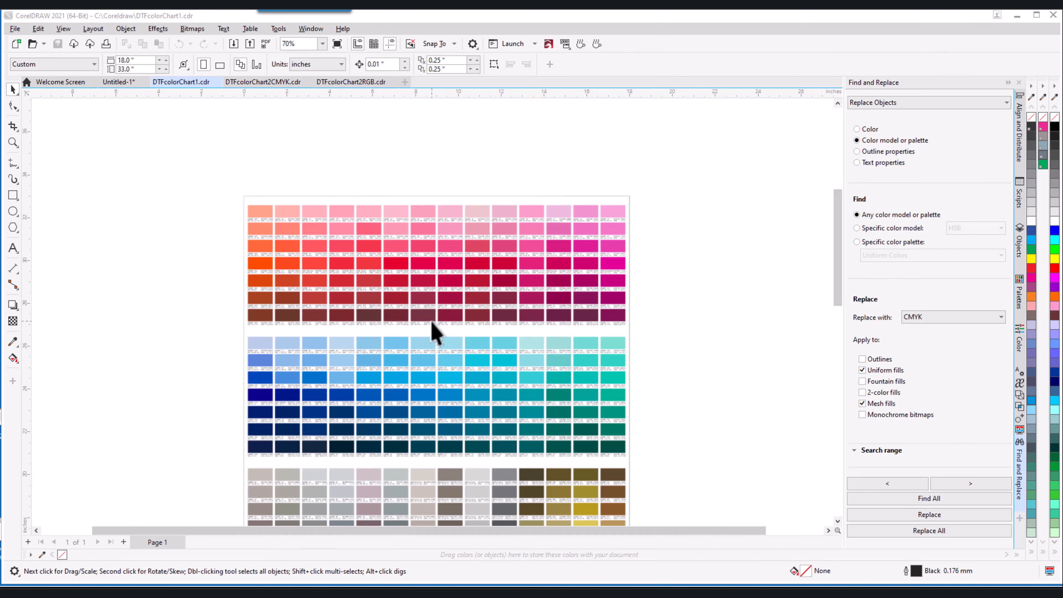
pyautogui.click(262, 212)
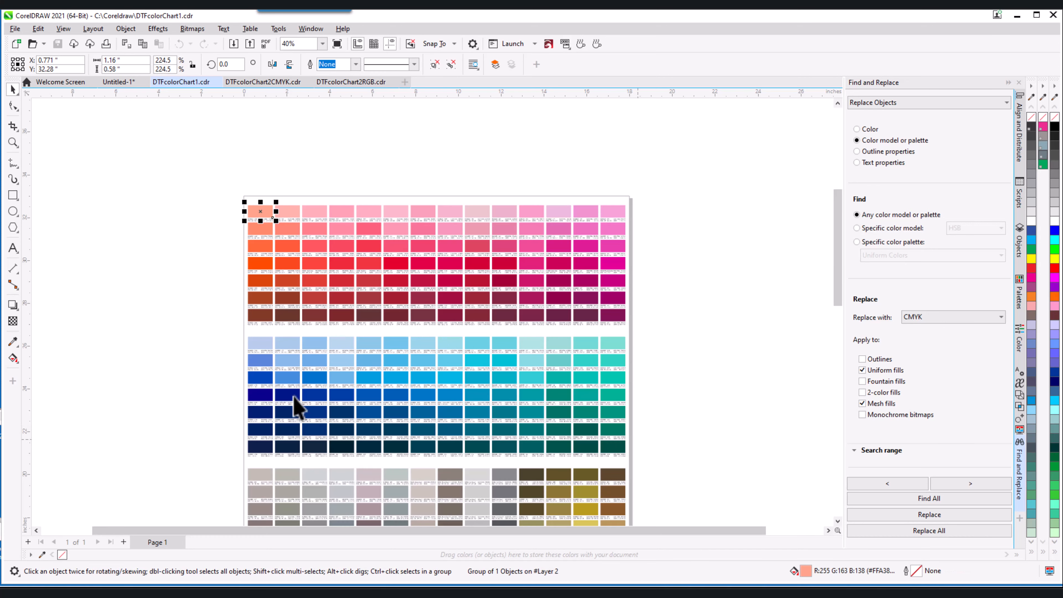
pyautogui.click(173, 326)
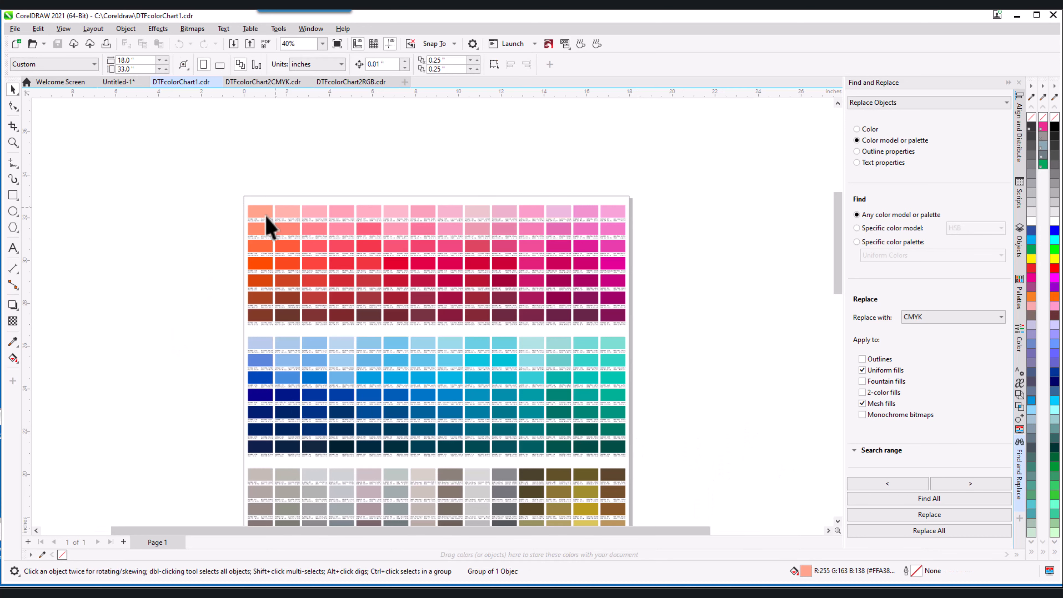
# Zoom the chart in and out until the canvas sits at about 61%.
pyautogui.scroll(5, 280, 219)
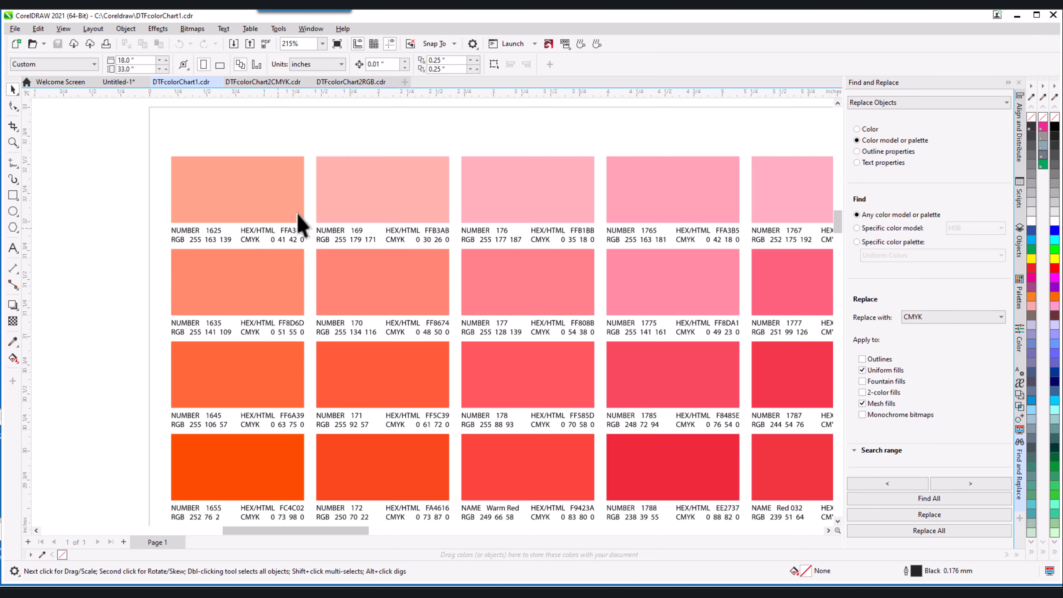
pyautogui.scroll(-4, 260, 257)
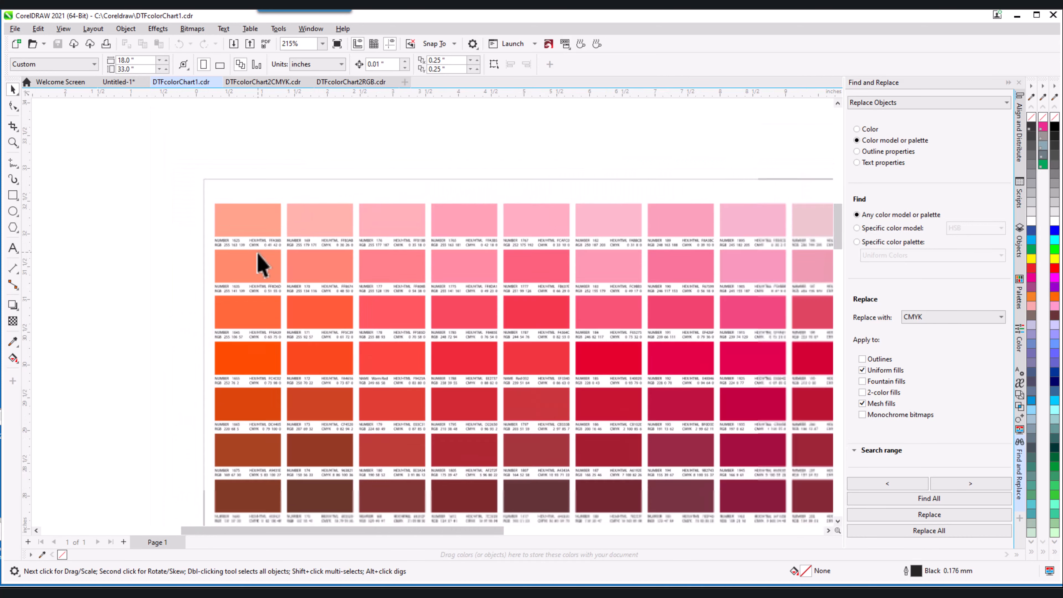
pyautogui.scroll(-3, 235, 263)
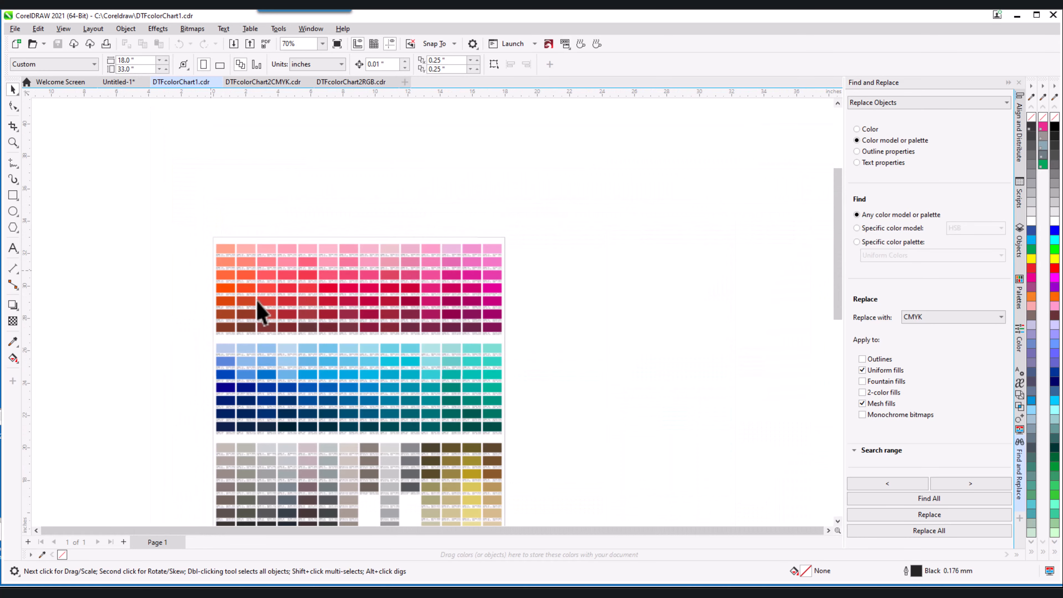
pyautogui.scroll(1, 336, 368)
pyautogui.scroll(-1, 471, 328)
pyautogui.scroll(1, 332, 344)
pyautogui.scroll(2, 304, 317)
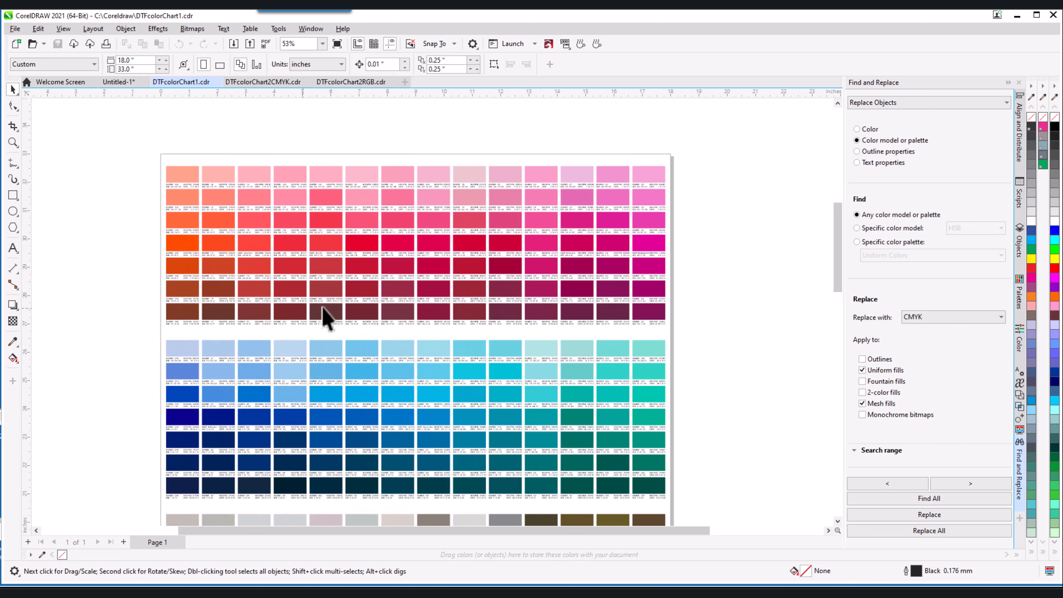
pyautogui.scroll(1, 270, 189)
pyautogui.scroll(-1, 270, 193)
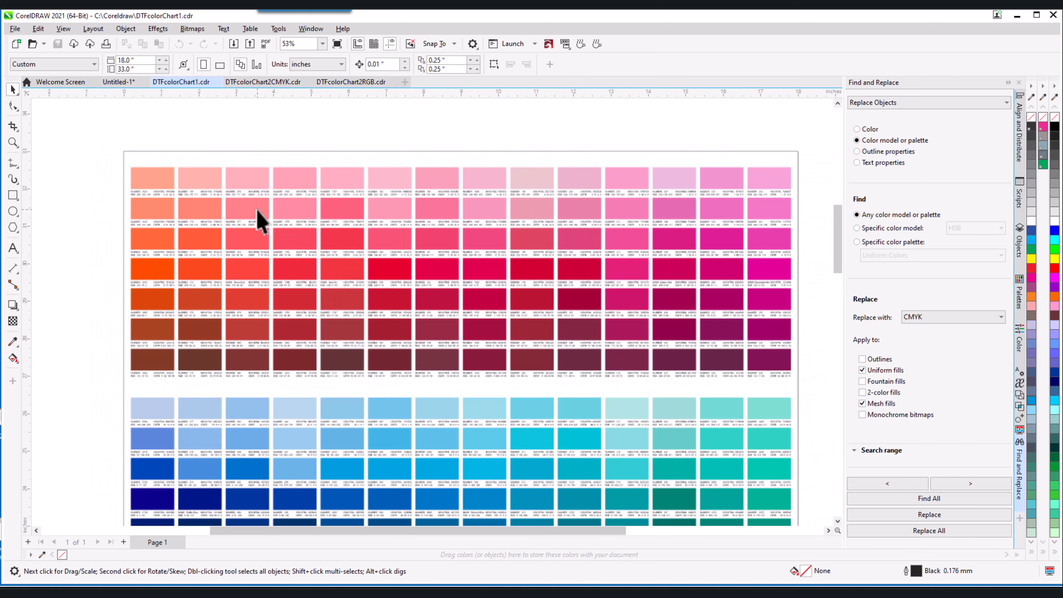
pyautogui.scroll(-1, 244, 263)
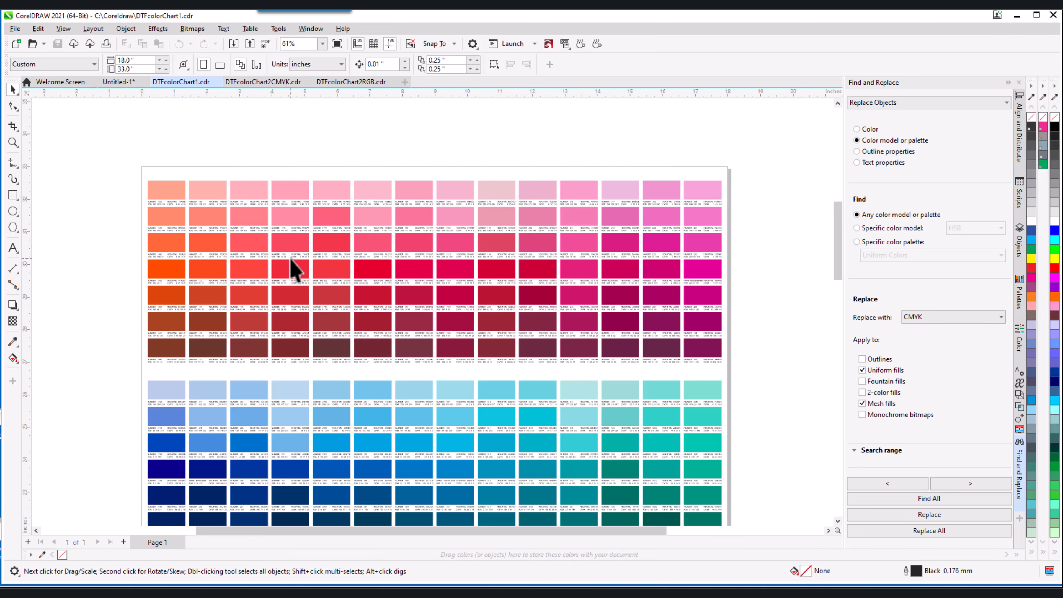
pyautogui.scroll(2, 230, 218)
pyautogui.scroll(-2, 243, 225)
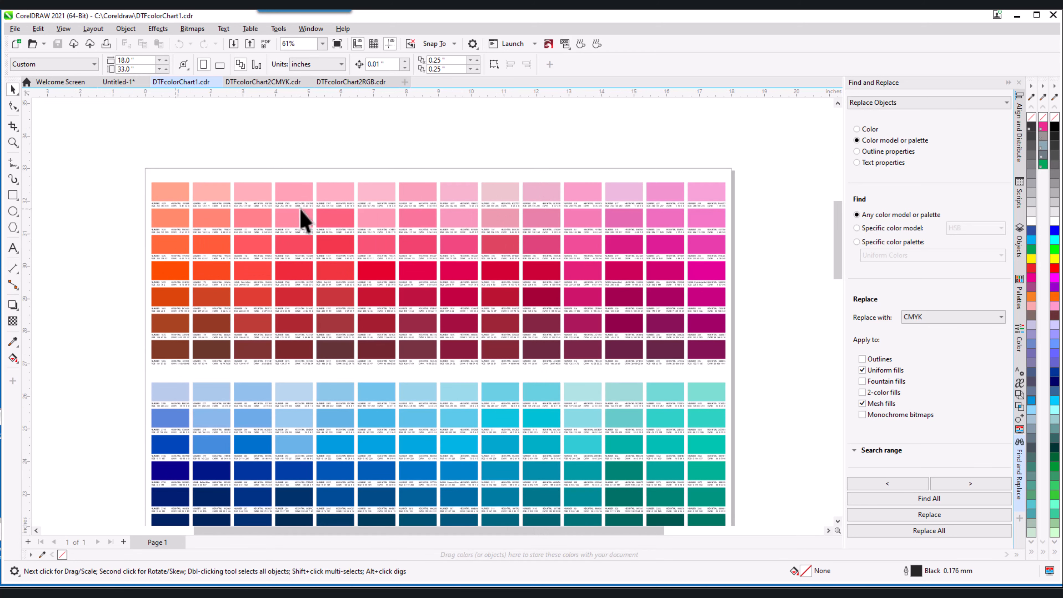
pyautogui.scroll(-2, 332, 280)
pyautogui.scroll(2, 373, 238)
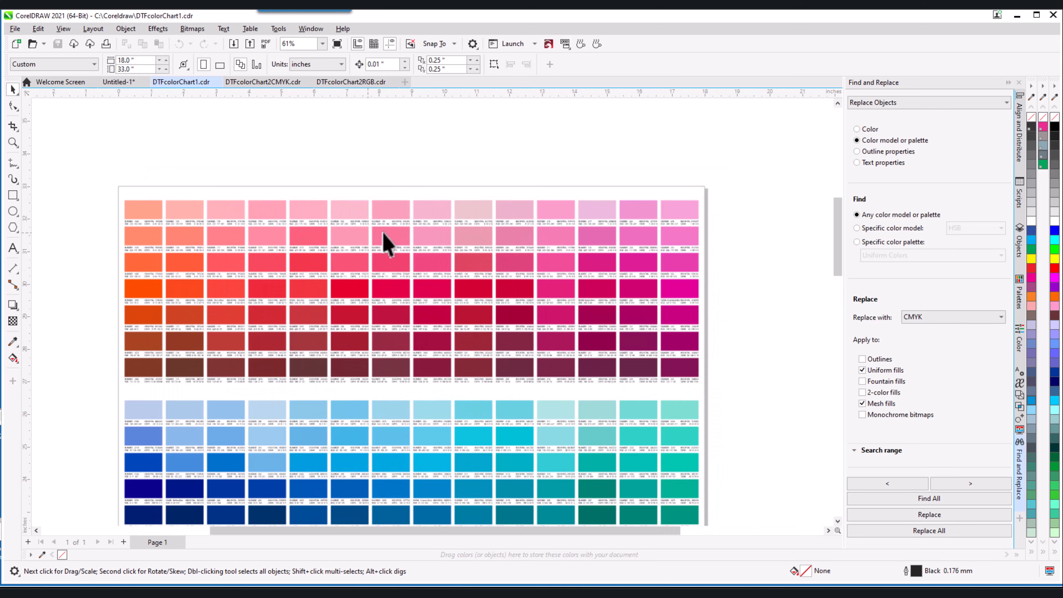
pyautogui.scroll(-2, 386, 245)
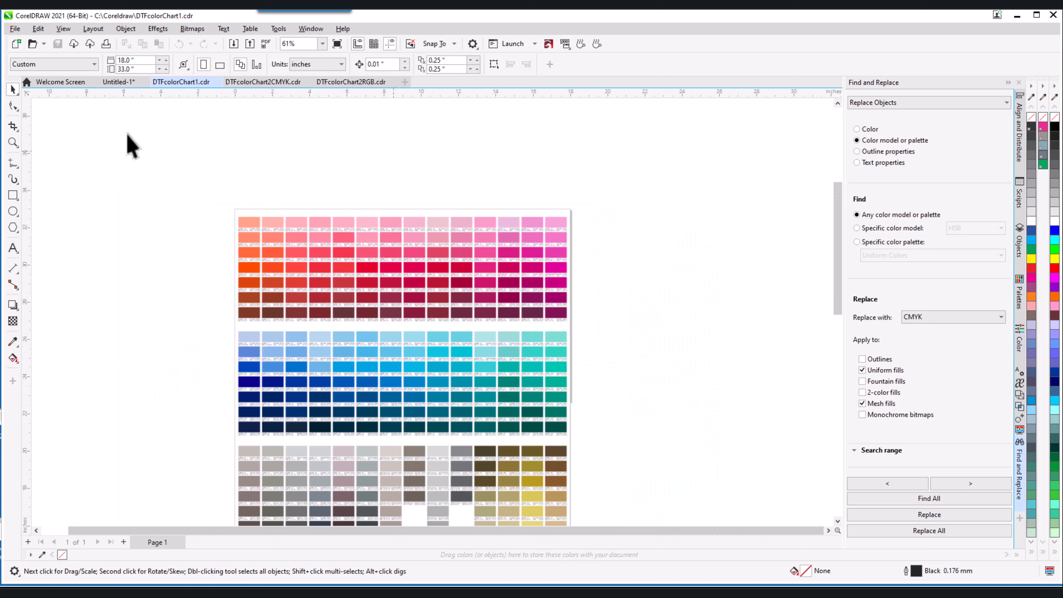
# Set Replace Objects to swap any colour model for CMYK in uniform and mesh fills.
pyautogui.click(38, 28)
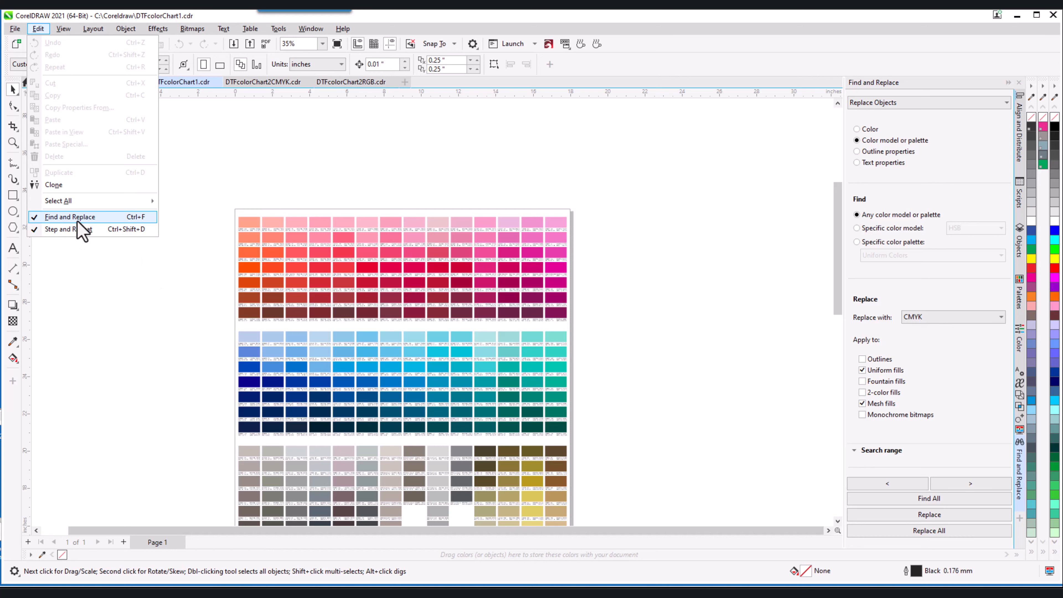
pyautogui.click(397, 180)
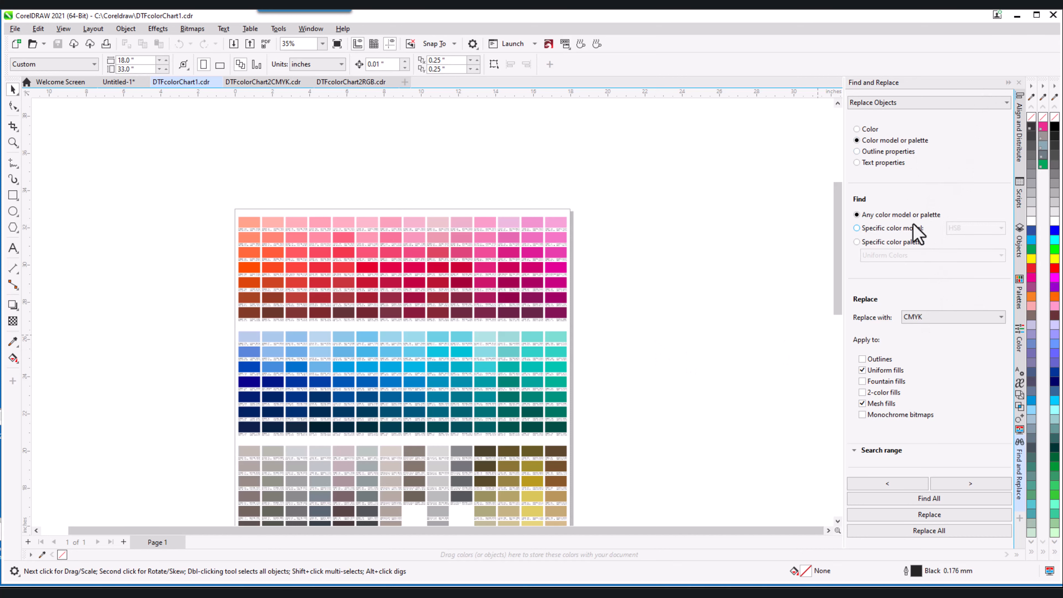
pyautogui.scroll(-2, 628, 332)
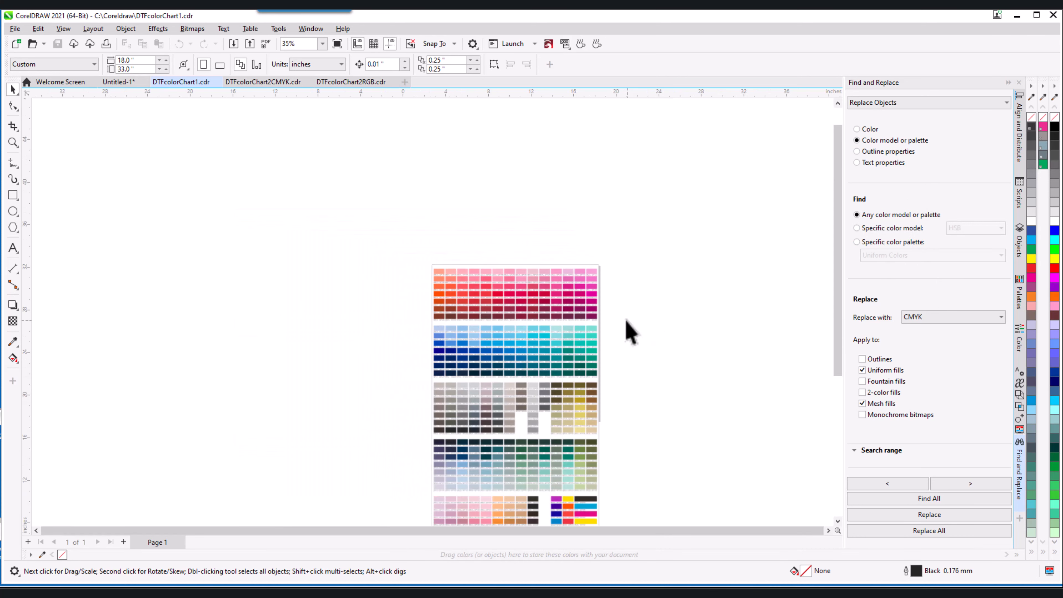
pyautogui.scroll(-1, 408, 301)
pyautogui.scroll(3, 477, 369)
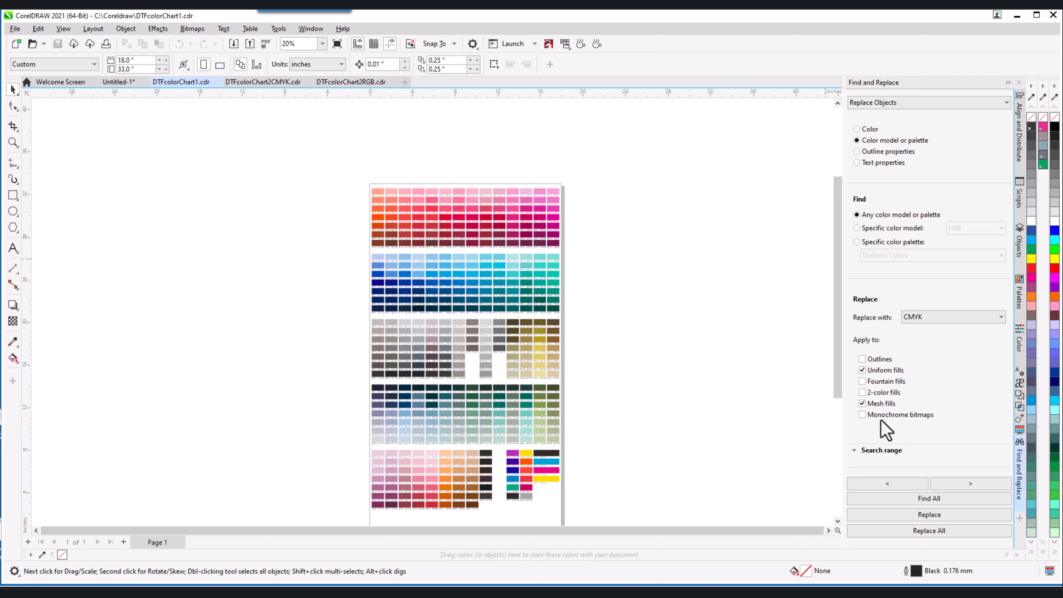
# Untick Mesh fills so only uniform fills convert, and check the yellow swatch's fill.
pyautogui.click(862, 403)
pyautogui.click(548, 478)
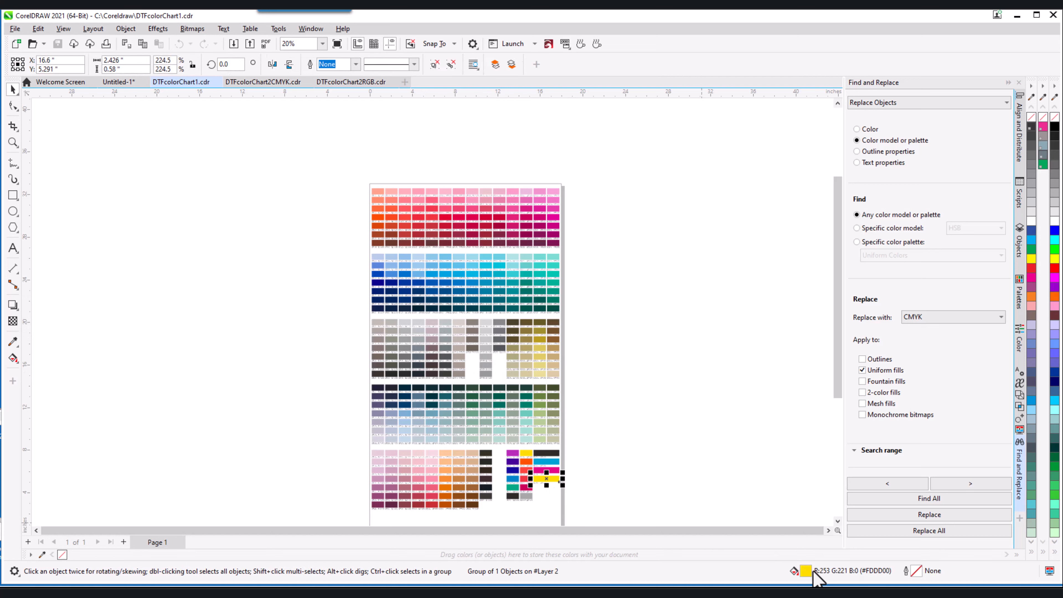
pyautogui.click(639, 478)
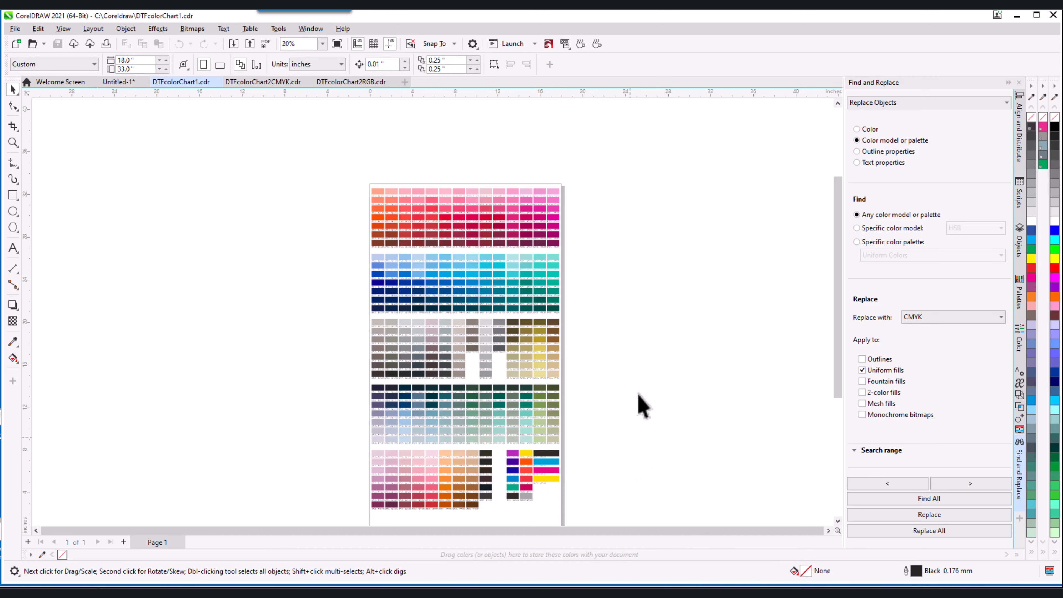
pyautogui.scroll(-1, 608, 389)
pyautogui.scroll(1, 641, 372)
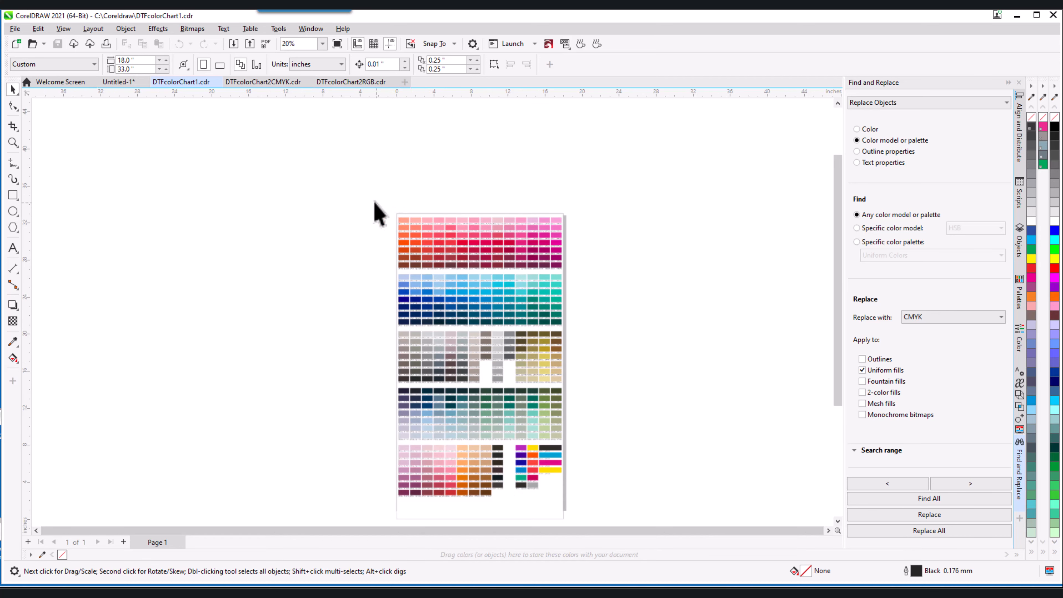
# Marquee-select the chart swatches and Replace All with CMYK, declining to restart the search.
pyautogui.moveTo(375, 203); pyautogui.dragTo(599, 275)
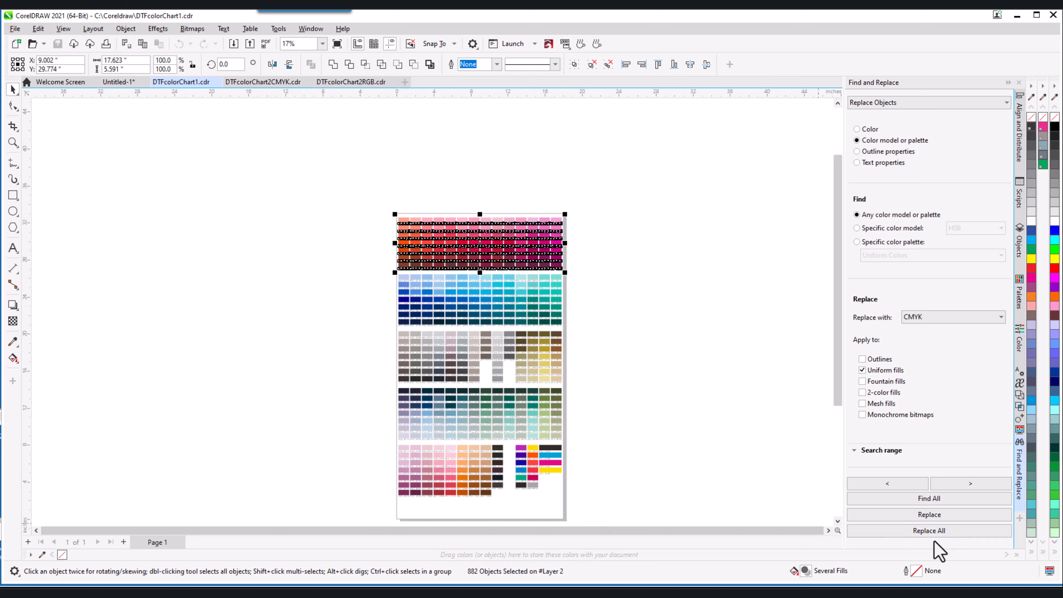
pyautogui.click(937, 532)
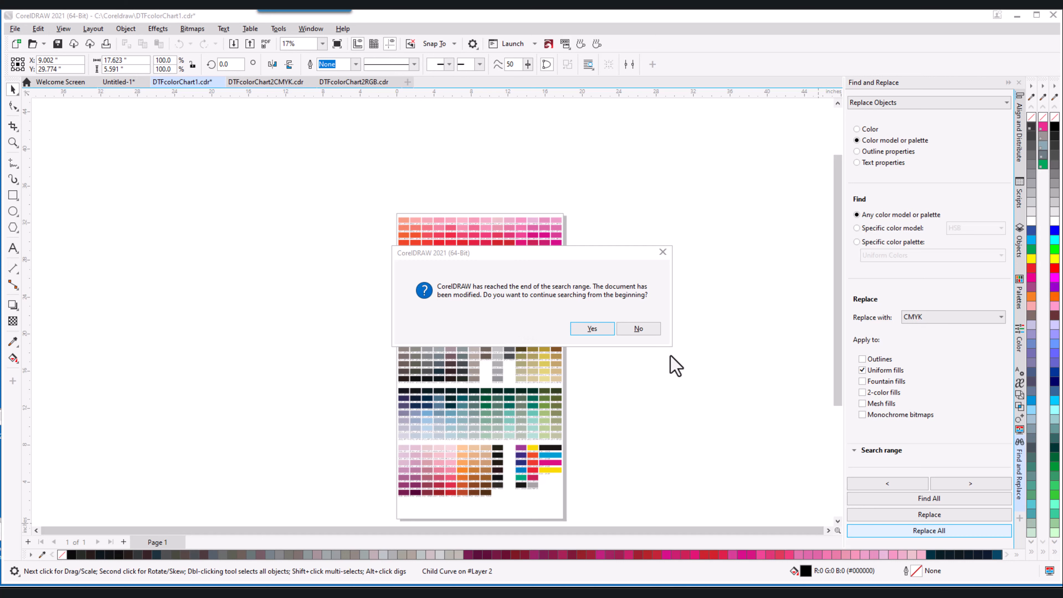
pyautogui.click(644, 330)
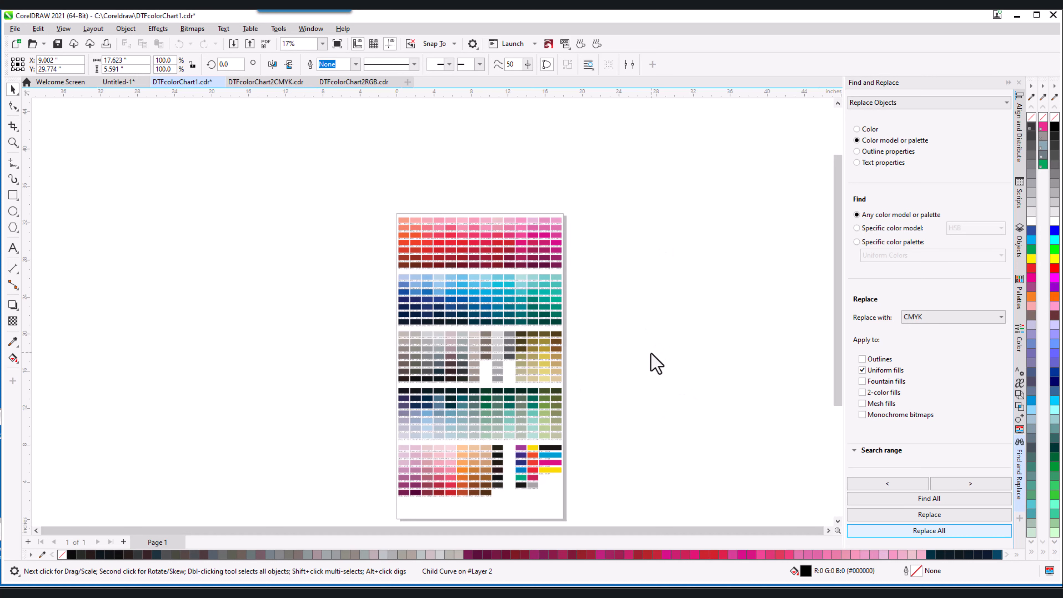
pyautogui.click(656, 364)
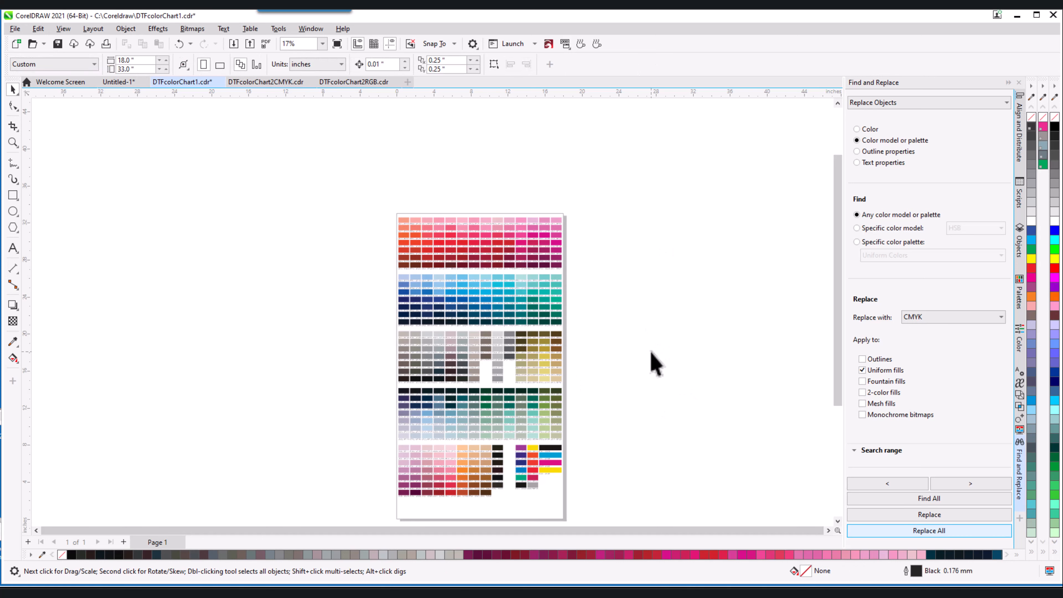
pyautogui.scroll(3, 415, 218)
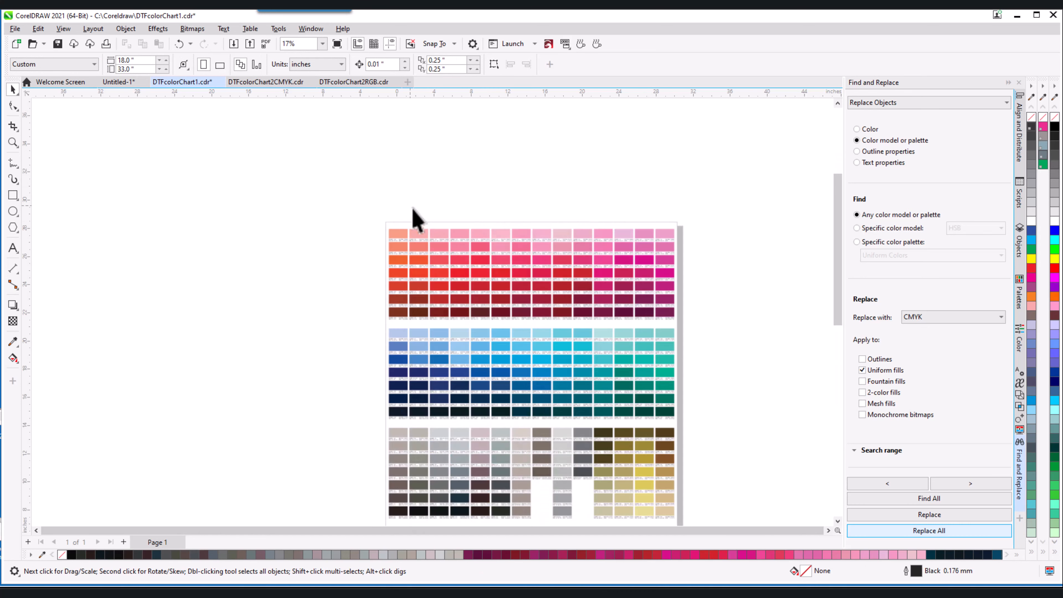
pyautogui.scroll(6, 437, 264)
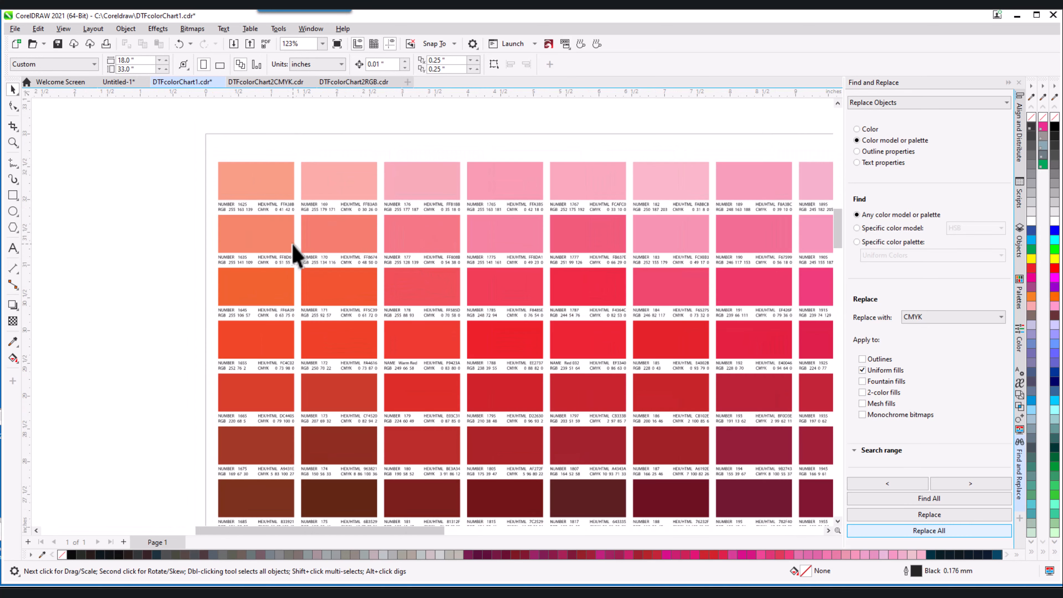
pyautogui.click(253, 198)
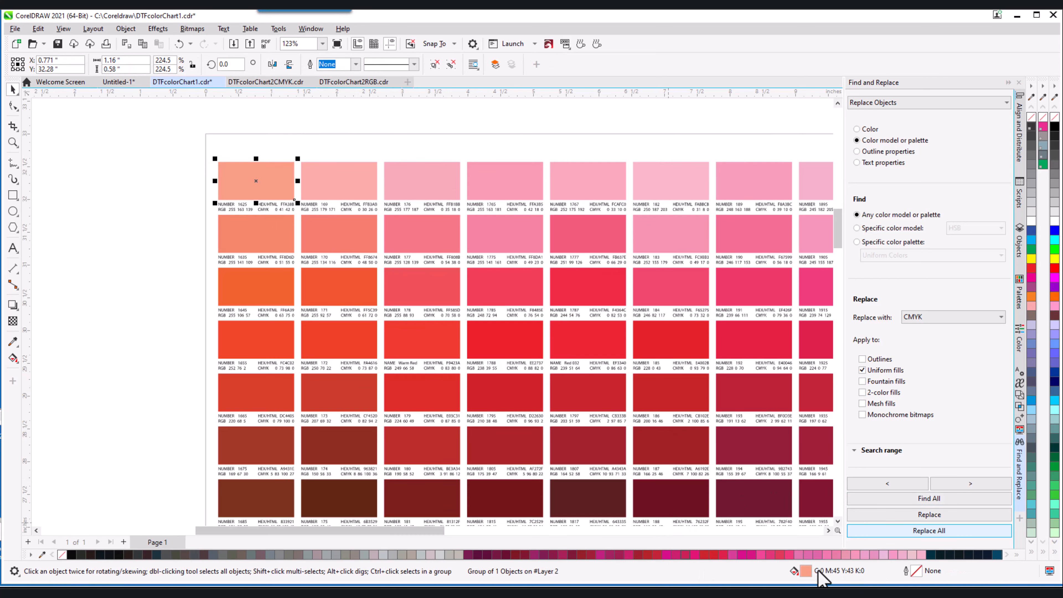
pyautogui.scroll(-6, 468, 368)
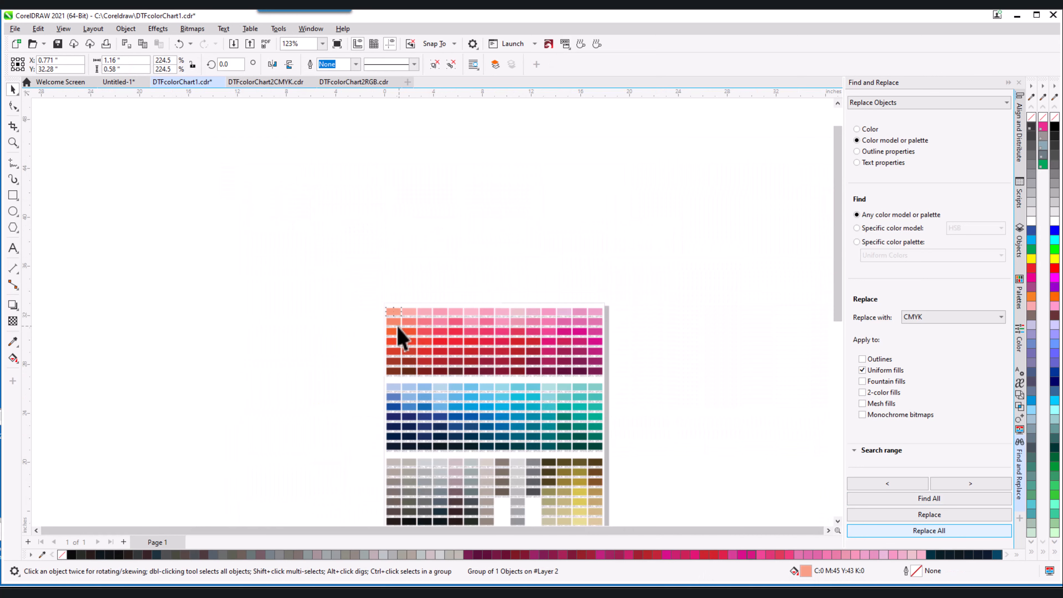
pyautogui.scroll(3, 434, 354)
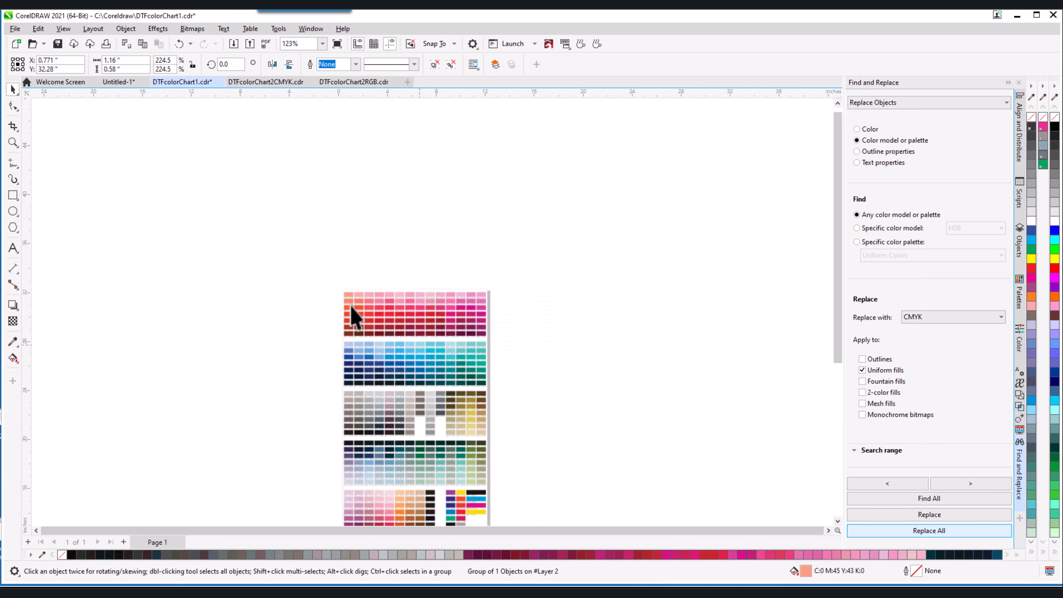
pyautogui.scroll(3, 414, 394)
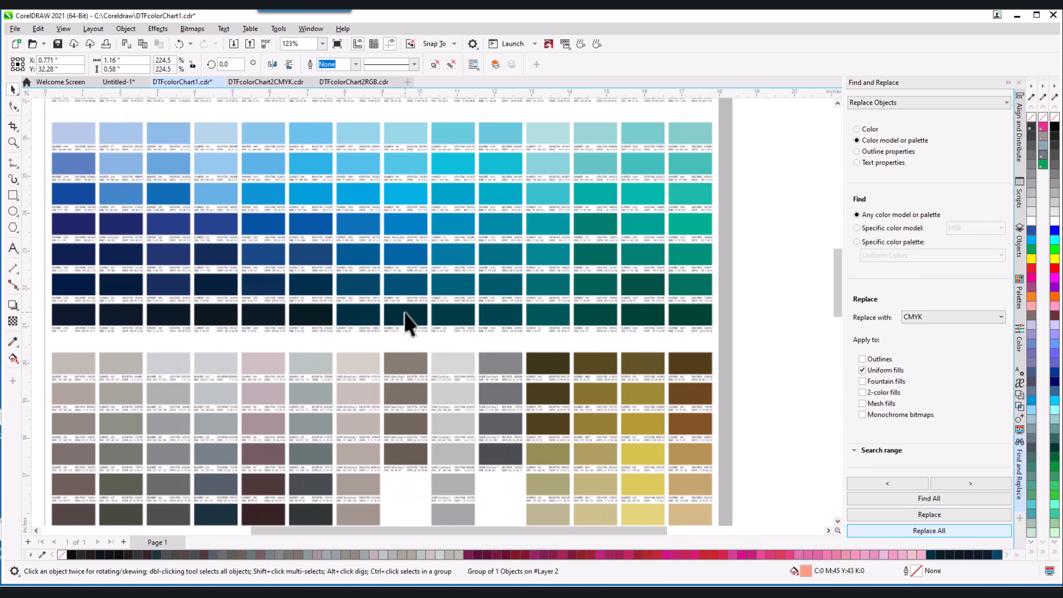
pyautogui.click(408, 320)
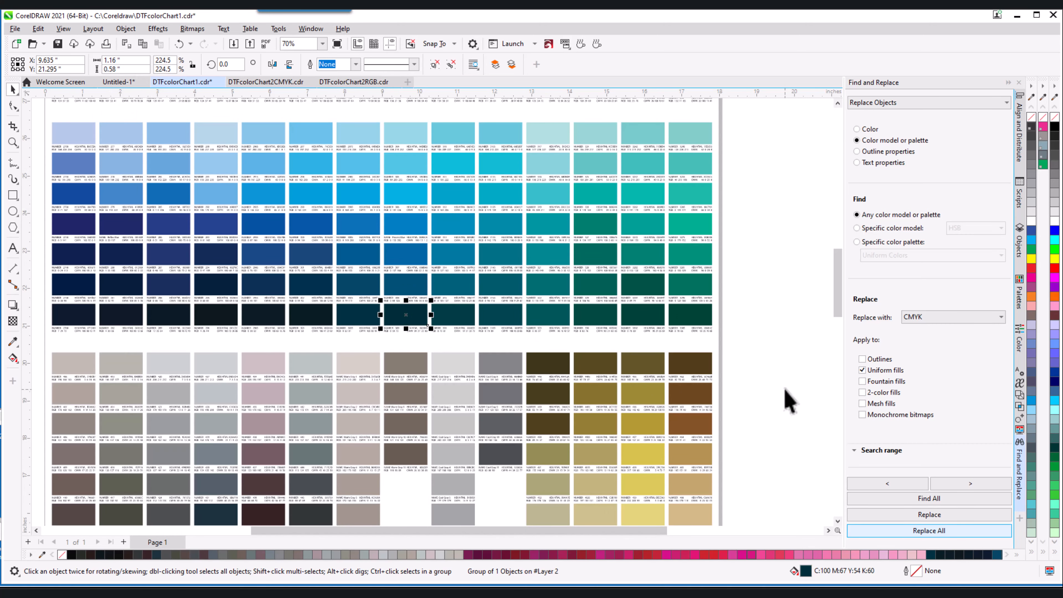
pyautogui.scroll(-3, 515, 394)
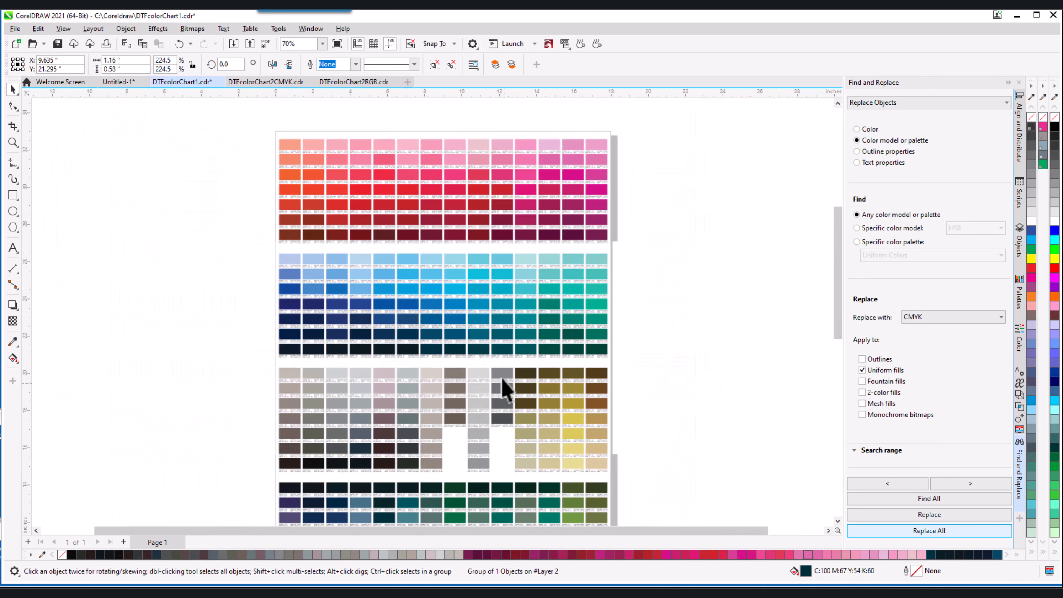
pyautogui.scroll(1, 385, 338)
pyautogui.scroll(-2, 397, 368)
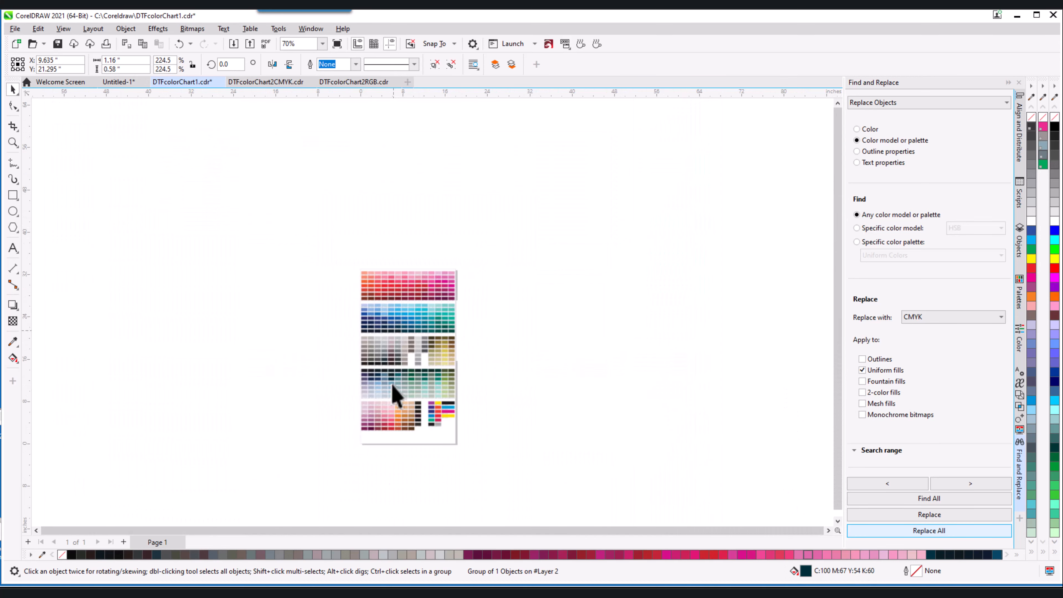
pyautogui.scroll(3, 404, 427)
pyautogui.scroll(3, 419, 415)
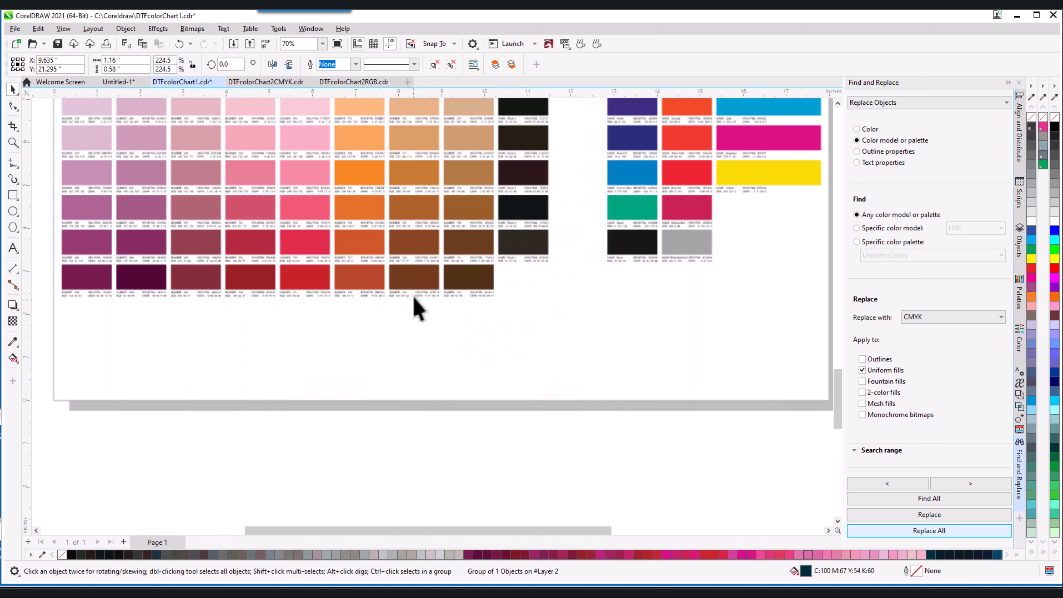
pyautogui.click(422, 281)
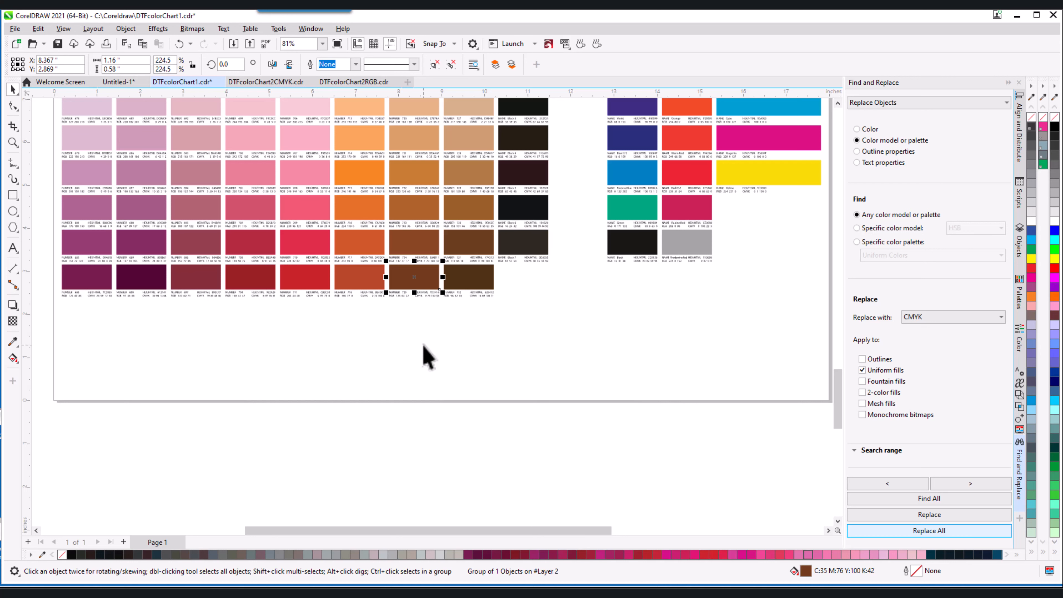
pyautogui.click(77, 279)
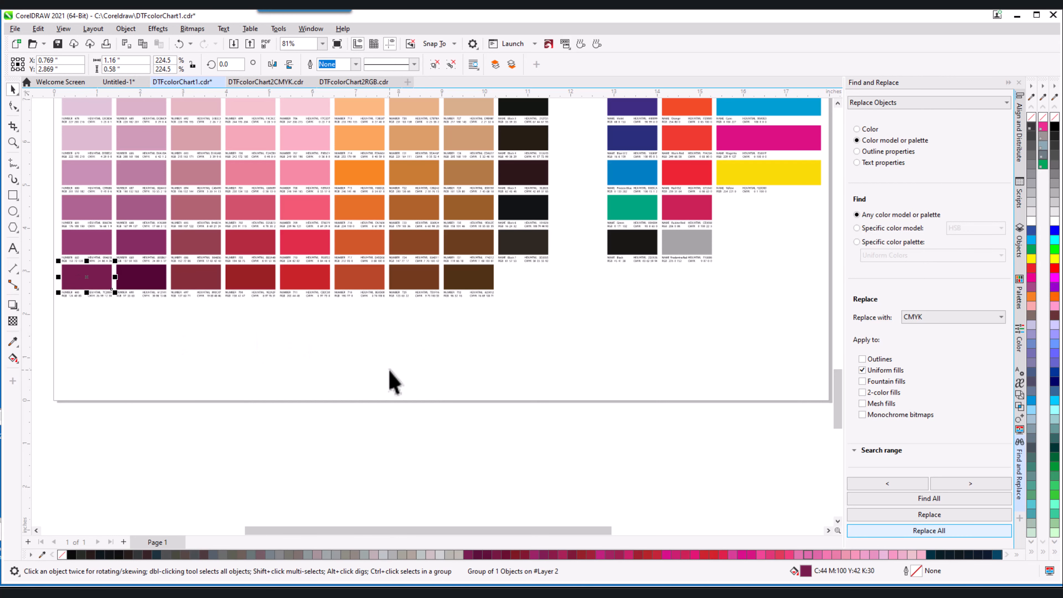
pyautogui.scroll(-2, 394, 380)
pyautogui.scroll(-5, 394, 381)
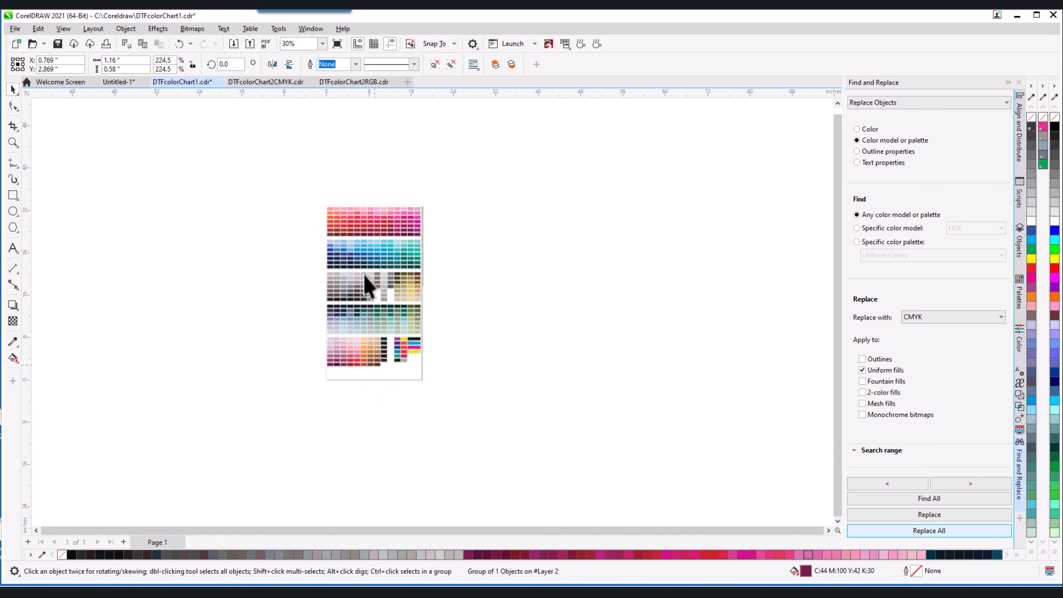
pyautogui.scroll(3, 366, 284)
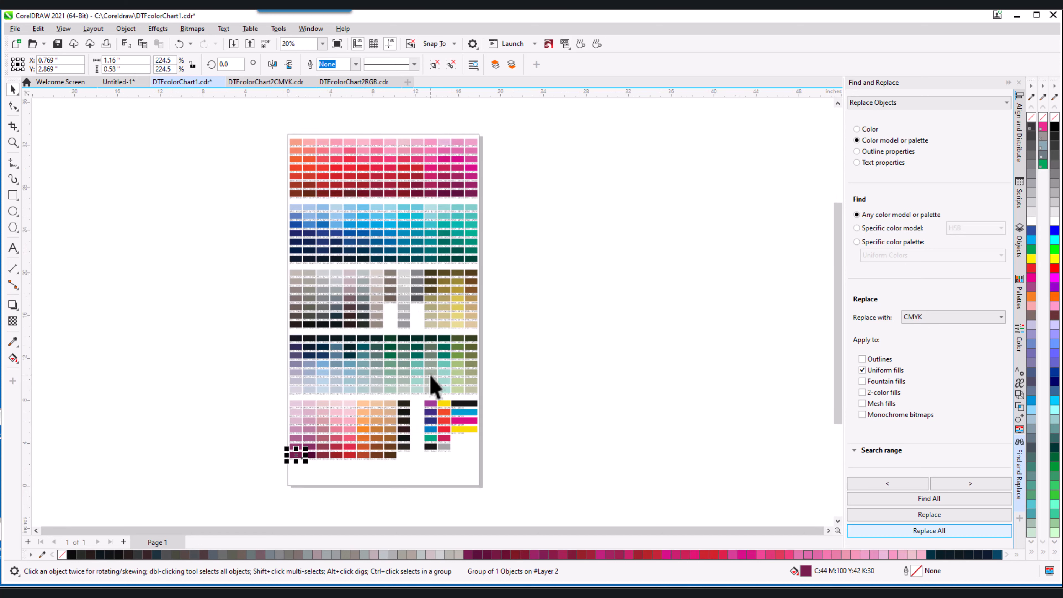
pyautogui.scroll(12, 431, 381)
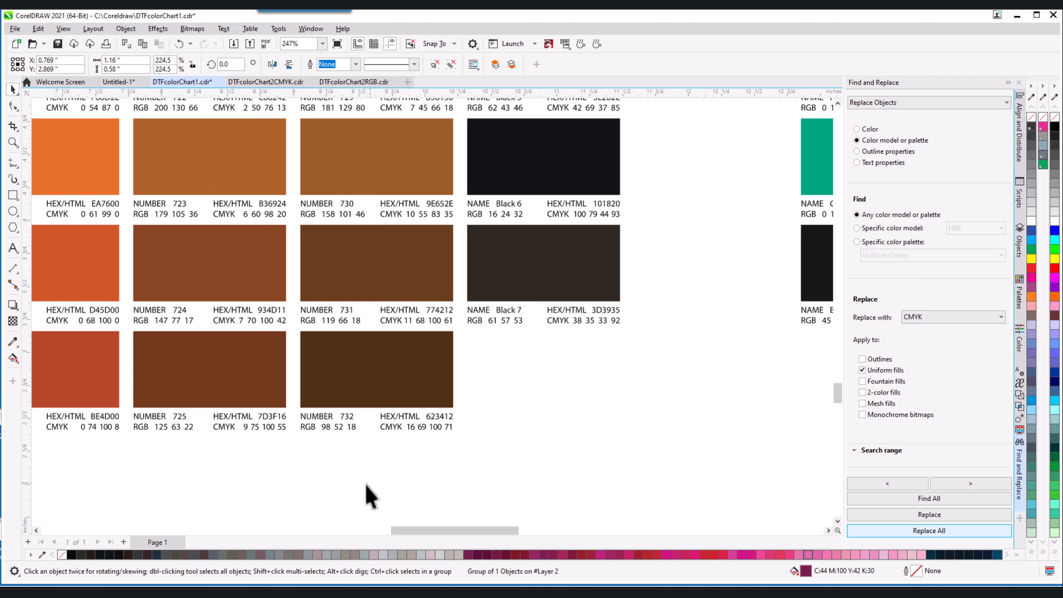
pyautogui.click(360, 381)
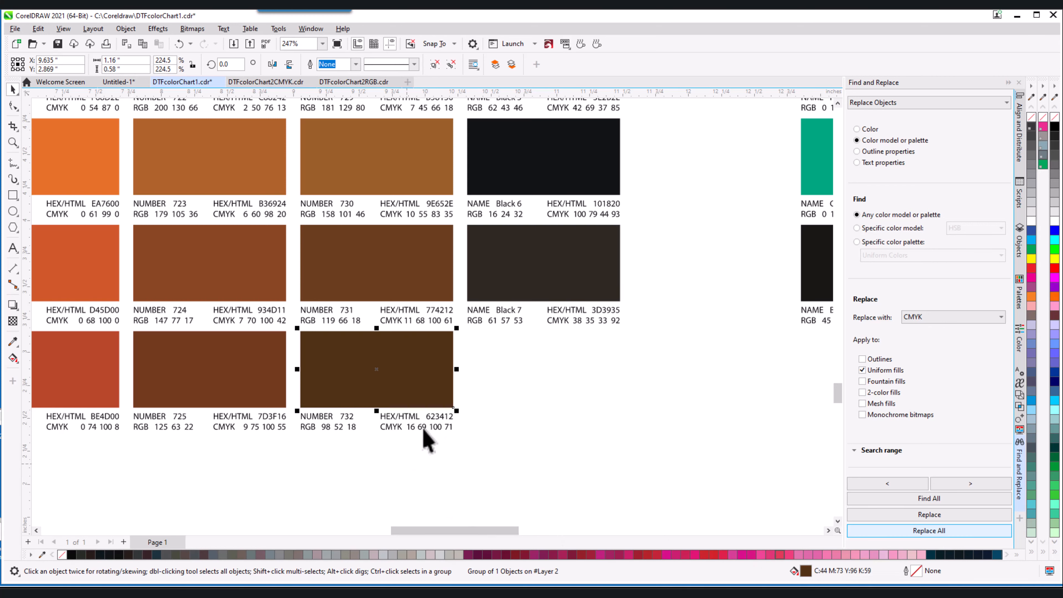
pyautogui.scroll(-2, 423, 431)
pyautogui.scroll(-1, 416, 439)
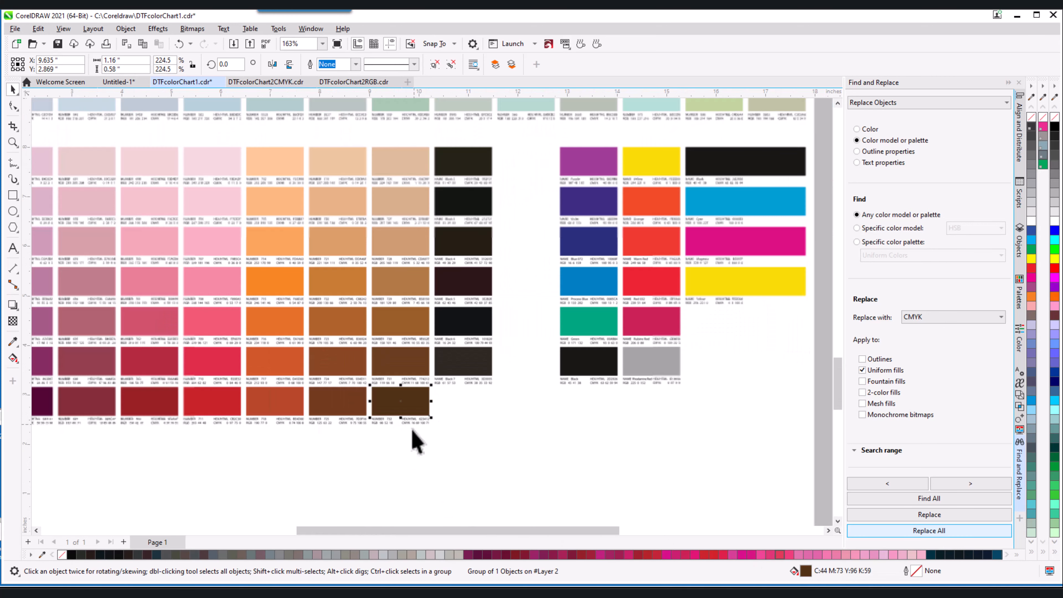
pyautogui.scroll(1, 412, 448)
pyautogui.scroll(-2, 412, 448)
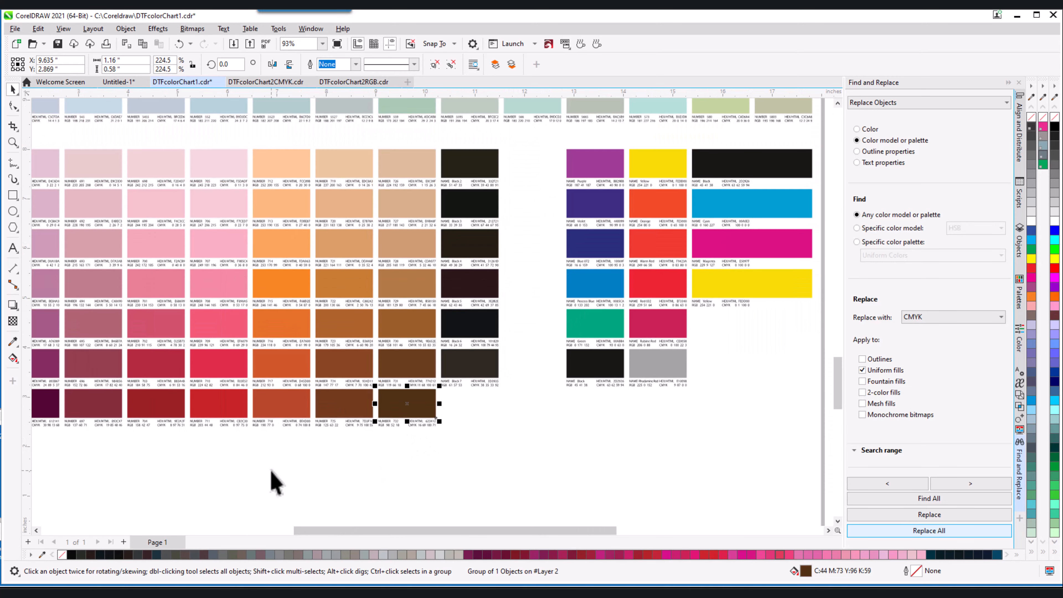
pyautogui.click(220, 418)
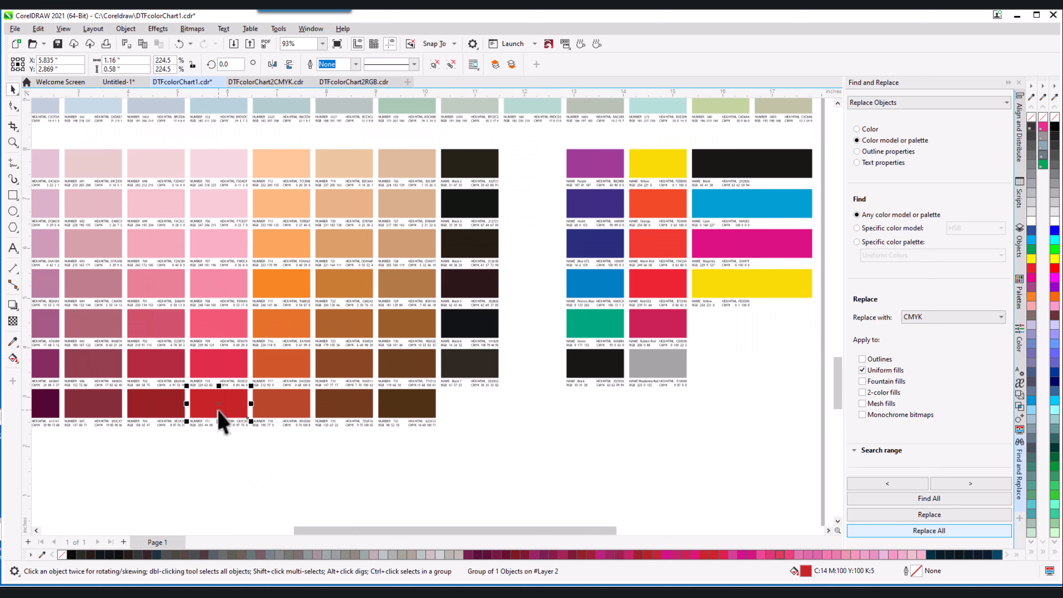
pyautogui.scroll(1, 197, 450)
pyautogui.scroll(8, 197, 450)
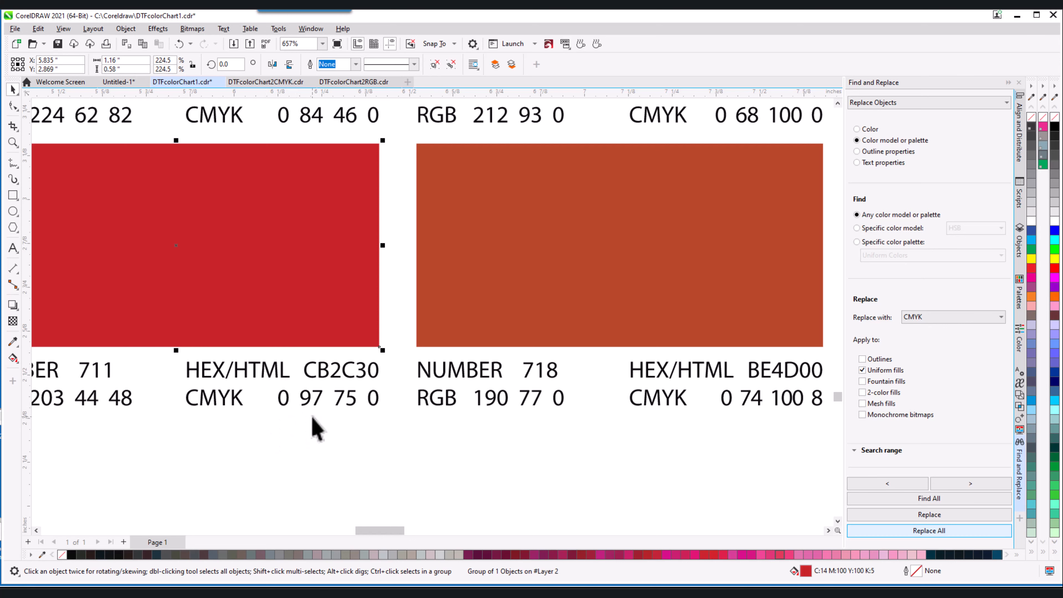
pyautogui.scroll(-1, 289, 431)
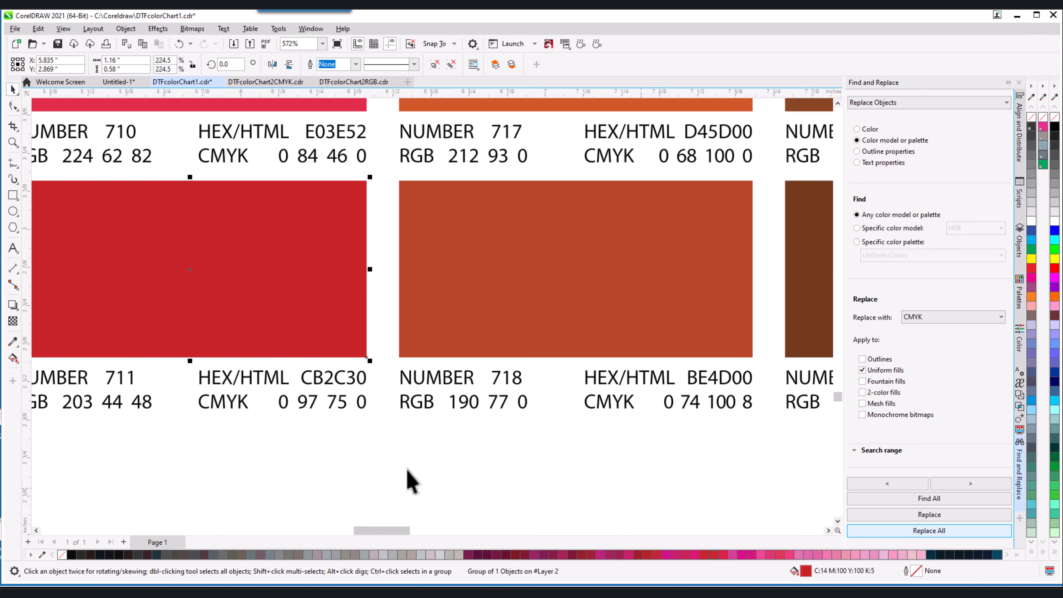
pyautogui.scroll(-2, 340, 447)
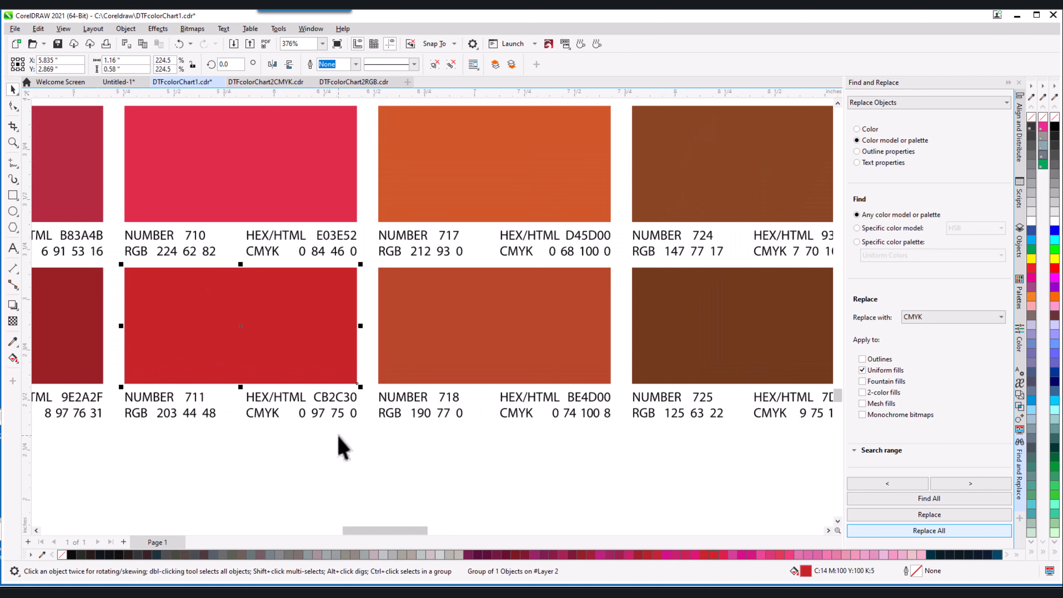
pyautogui.scroll(-3, 331, 395)
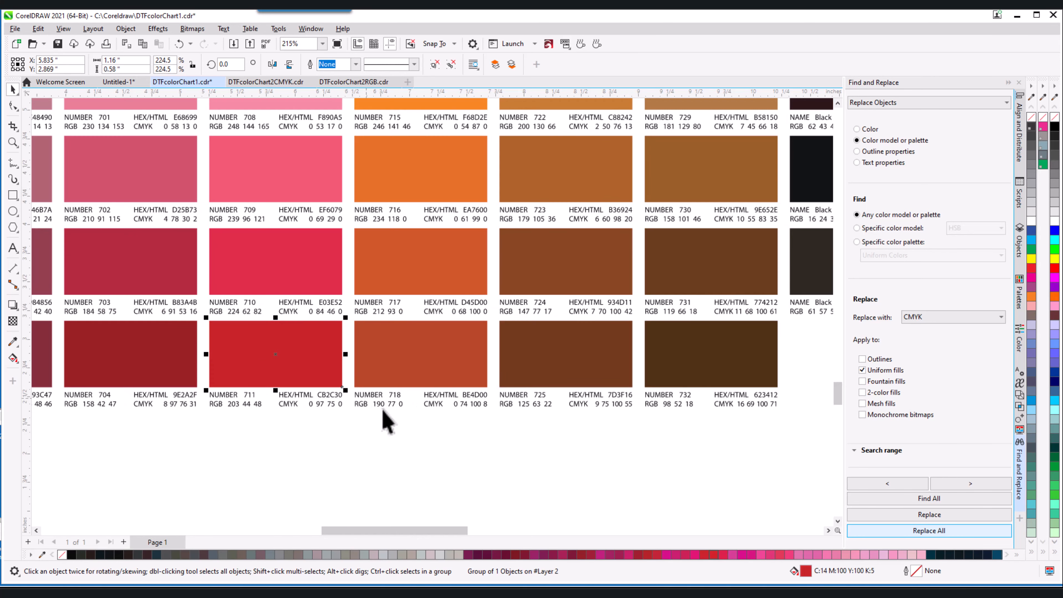
pyautogui.scroll(-1, 387, 421)
pyautogui.scroll(3, 322, 436)
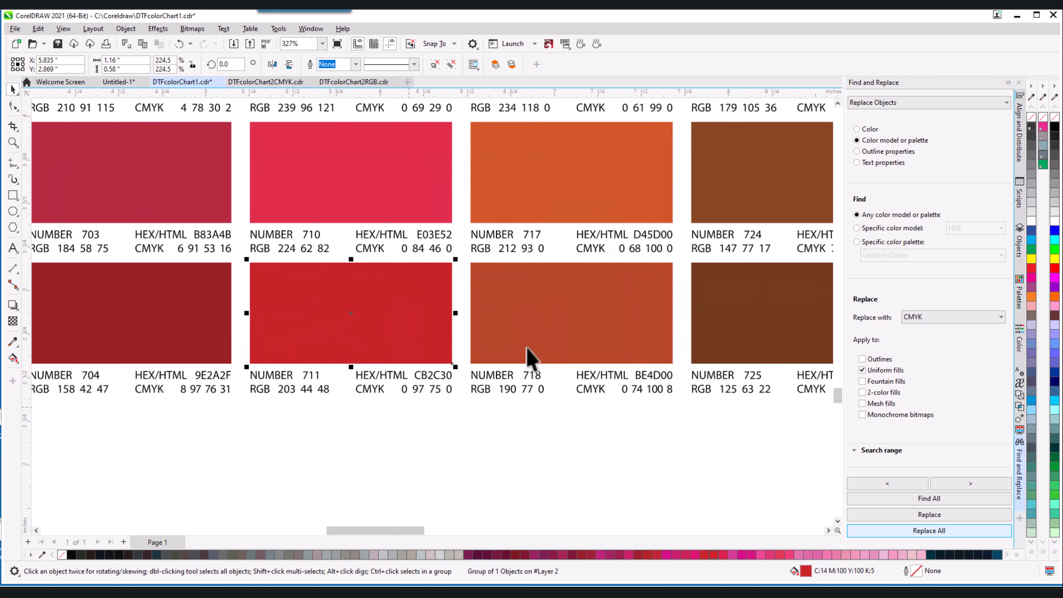
pyautogui.scroll(-3, 510, 356)
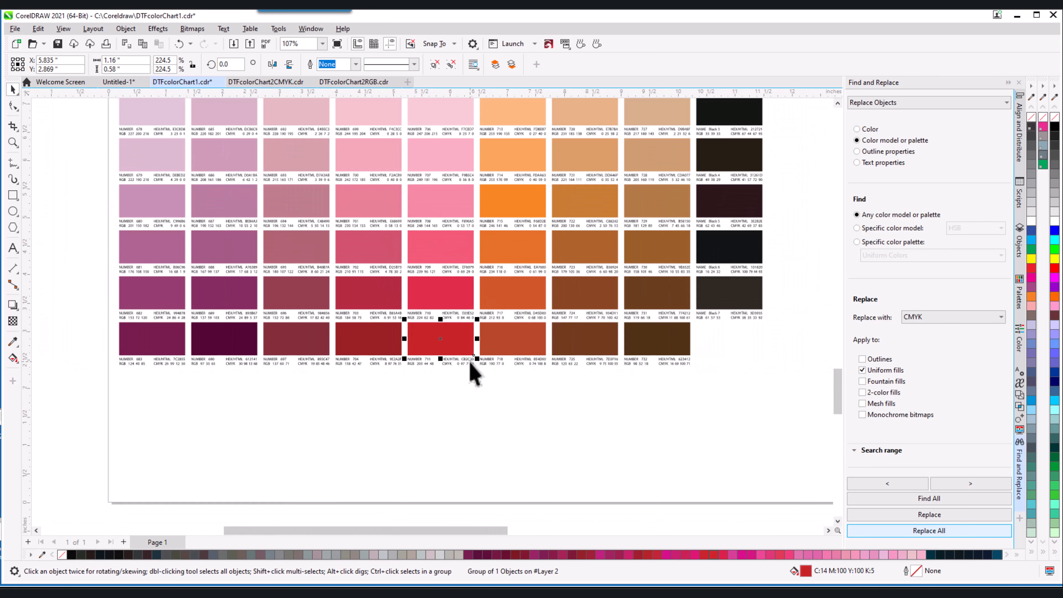
pyautogui.click(408, 420)
pyautogui.scroll(-3, 372, 366)
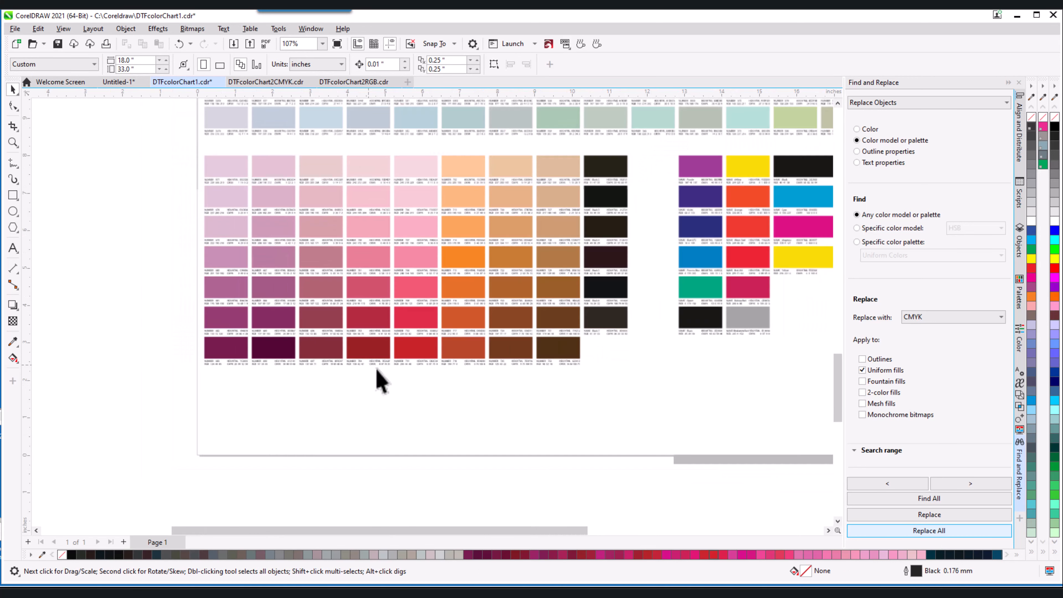
pyautogui.scroll(2, 670, 380)
pyautogui.scroll(-3, 465, 365)
pyautogui.scroll(4, 581, 375)
pyautogui.scroll(3, 584, 387)
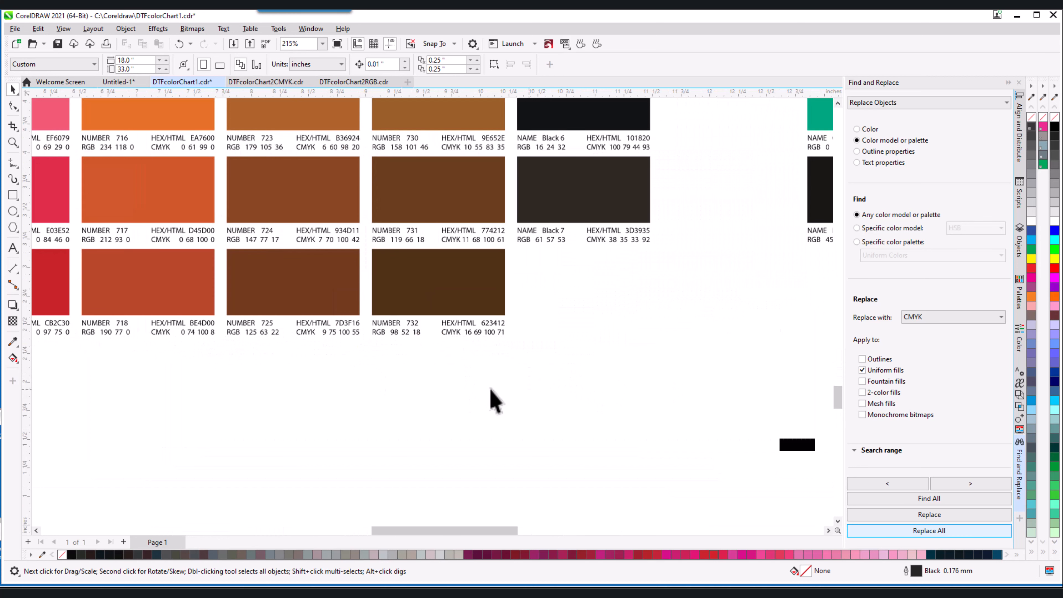
pyautogui.scroll(-1, 492, 402)
pyautogui.click(454, 322)
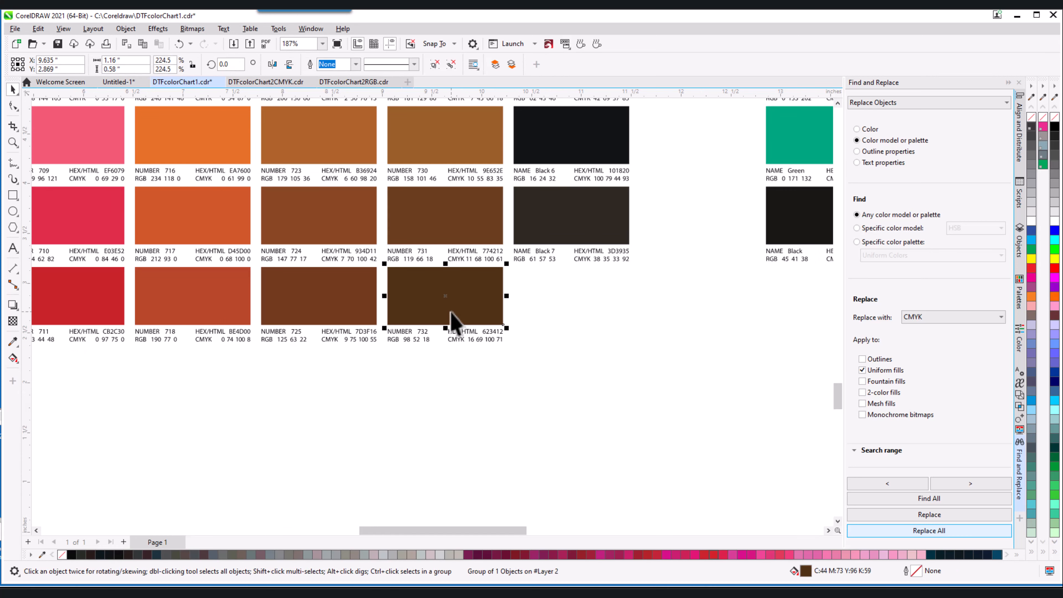
# Copy brown swatch 732 (C44 M73 Y96 K59) and paste the duplicate below the chart.
pyautogui.rightClick(449, 316)
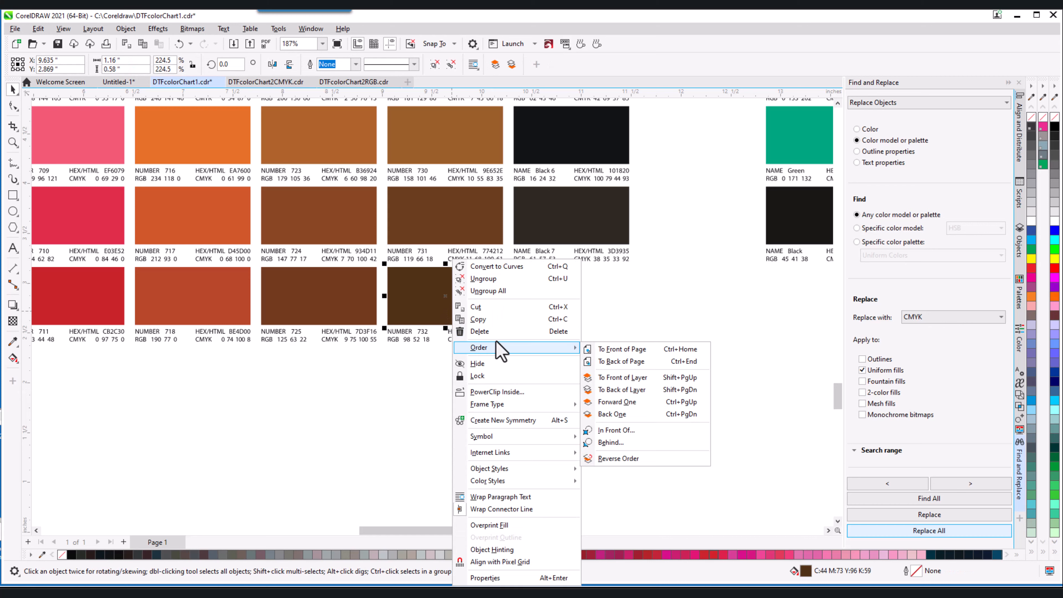
pyautogui.click(494, 319)
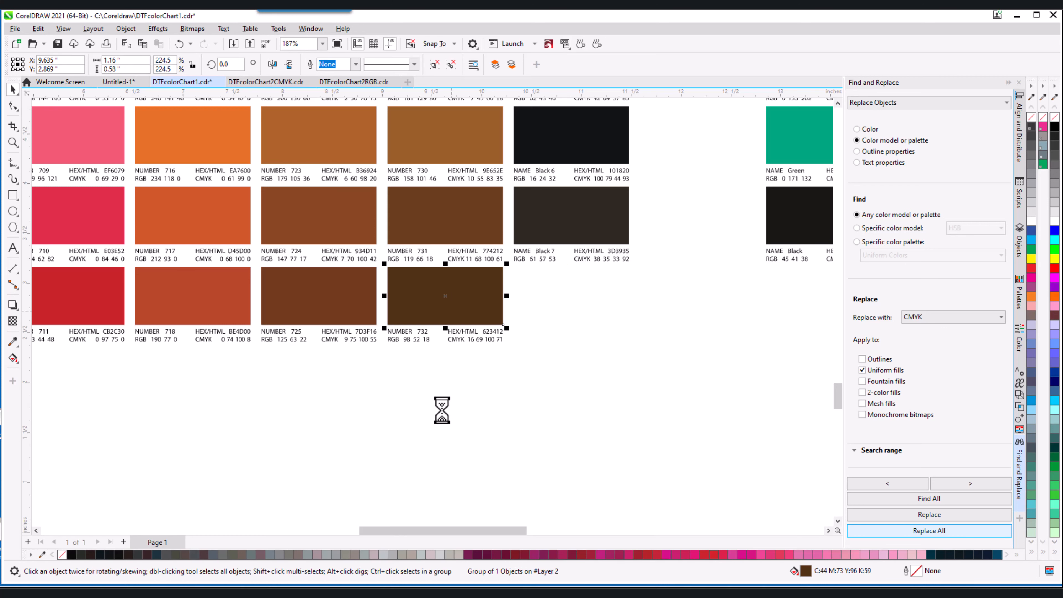
pyautogui.click(447, 420)
pyautogui.rightClick(447, 413)
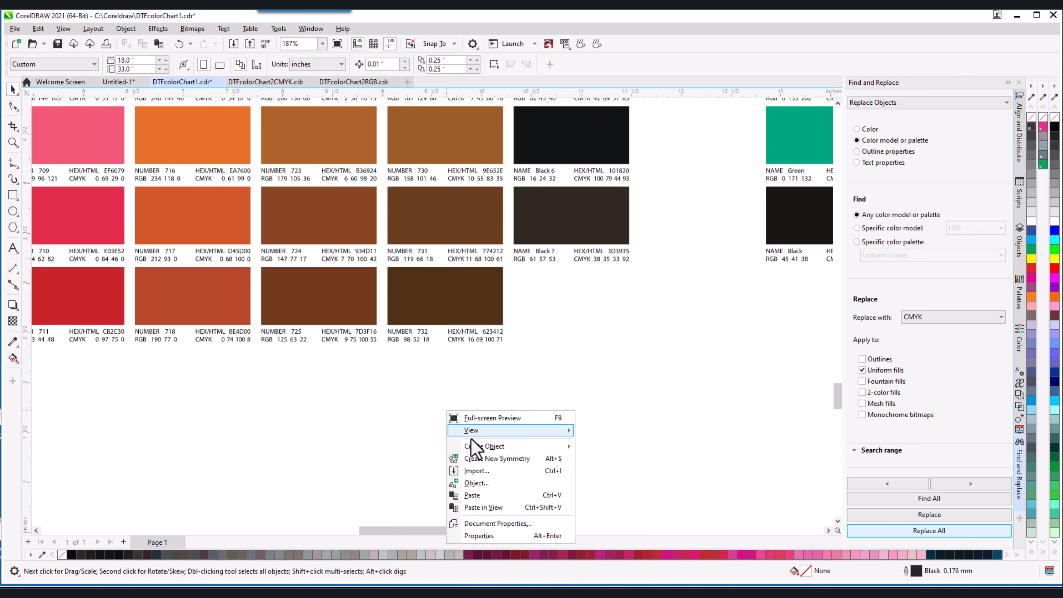
pyautogui.click(482, 495)
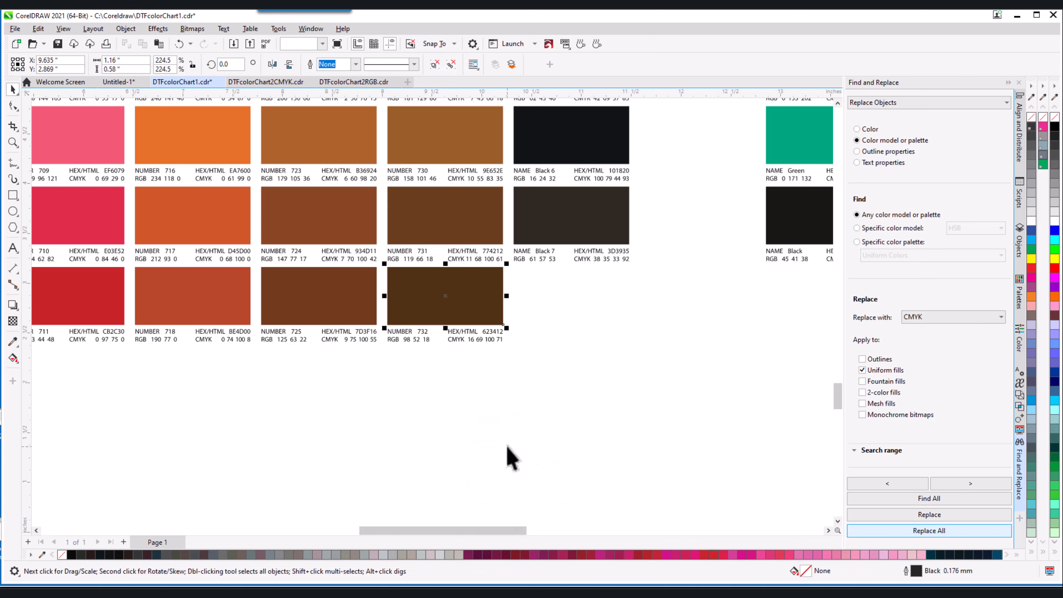
pyautogui.moveTo(444, 296); pyautogui.dragTo(468, 437)
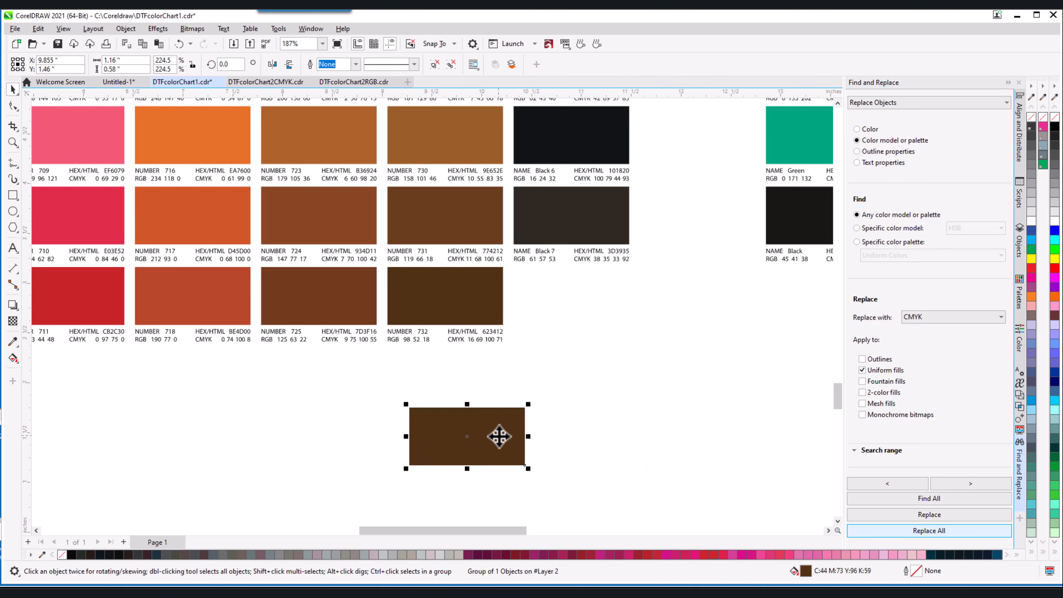
# Try darker palette shades on the copy, ending on greyish brown C5 M9 Y21 K85.
pyautogui.scroll(4, 473, 496)
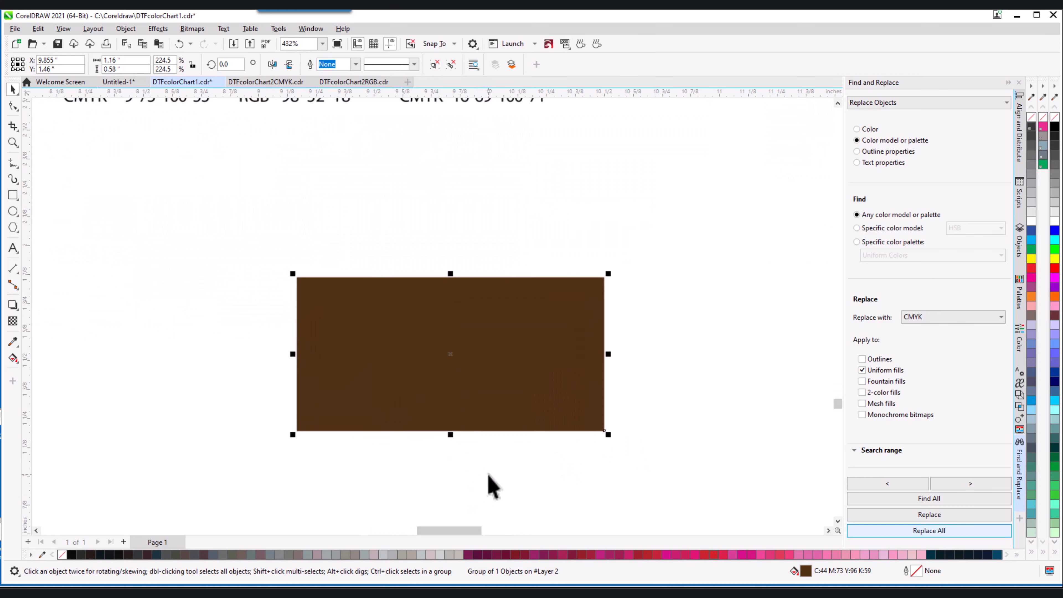
pyautogui.scroll(1, 502, 423)
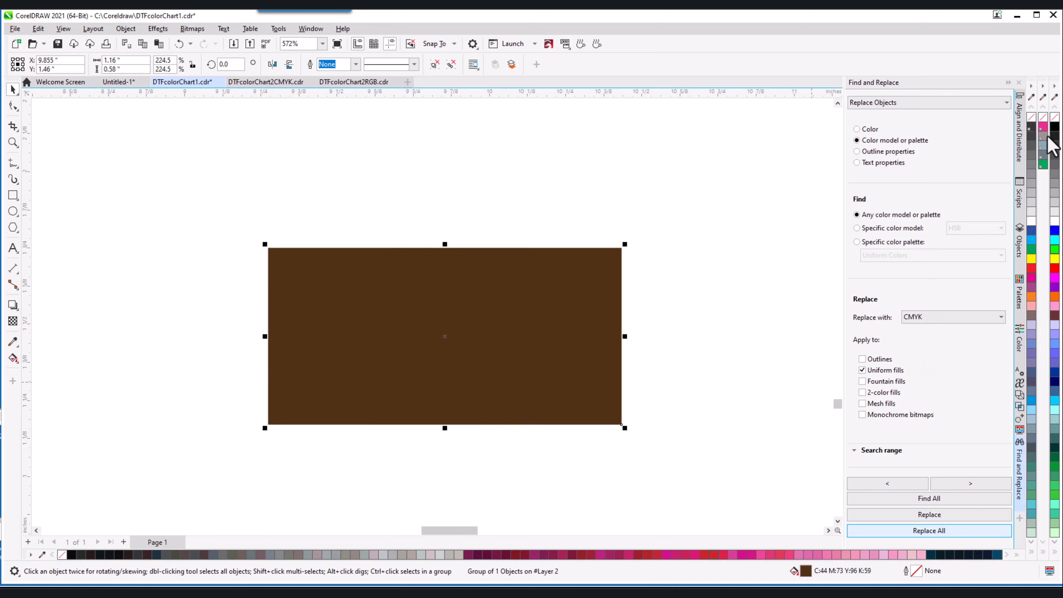
pyautogui.keyDown('ctrl'); pyautogui.click(1031, 128); pyautogui.keyUp('ctrl')
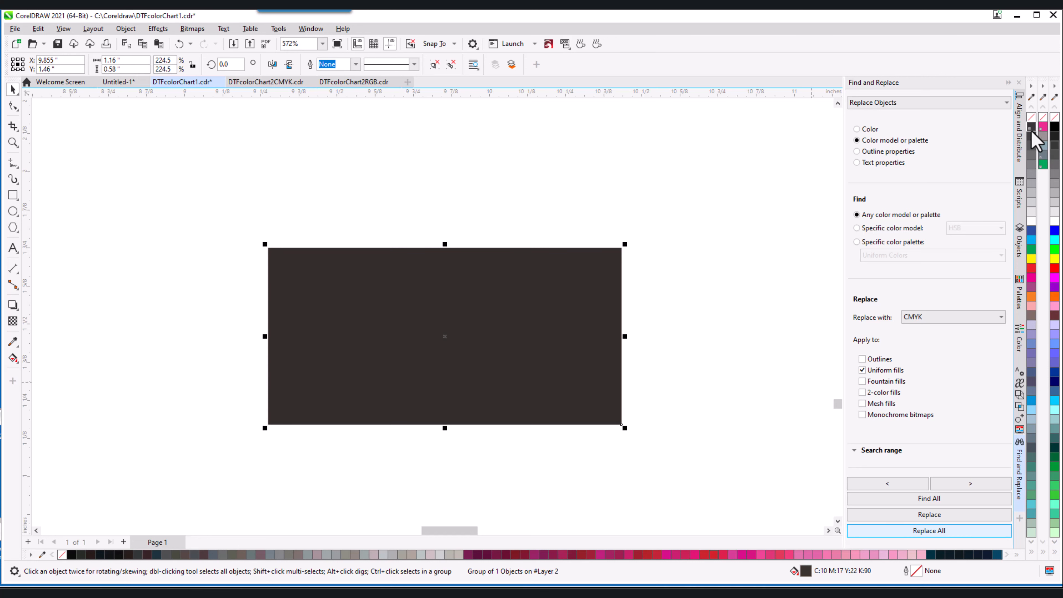
pyautogui.keyDown('ctrl'); pyautogui.click(1031, 130); pyautogui.keyUp('ctrl')
pyautogui.keyDown('ctrl'); pyautogui.click(1031, 264); pyautogui.keyUp('ctrl')
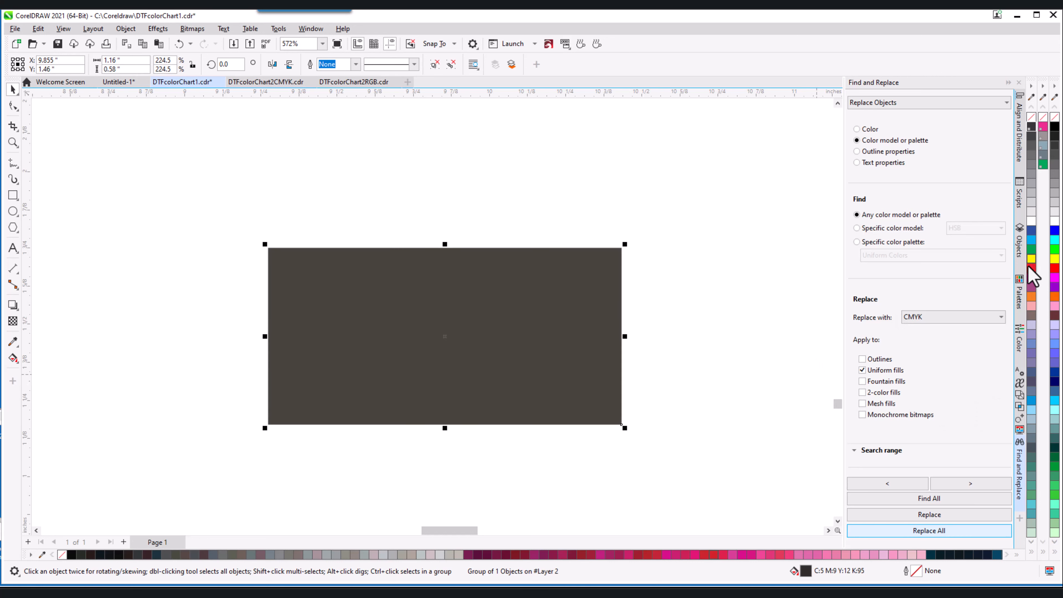
pyautogui.keyDown('ctrl'); pyautogui.click(1031, 269); pyautogui.keyUp('ctrl')
# Open the Palettes list and recolour the copy to yellowish brown C2 M24 Y62 K41.
pyautogui.keyDown('ctrl'); pyautogui.click(1025, 274); pyautogui.keyUp('ctrl')
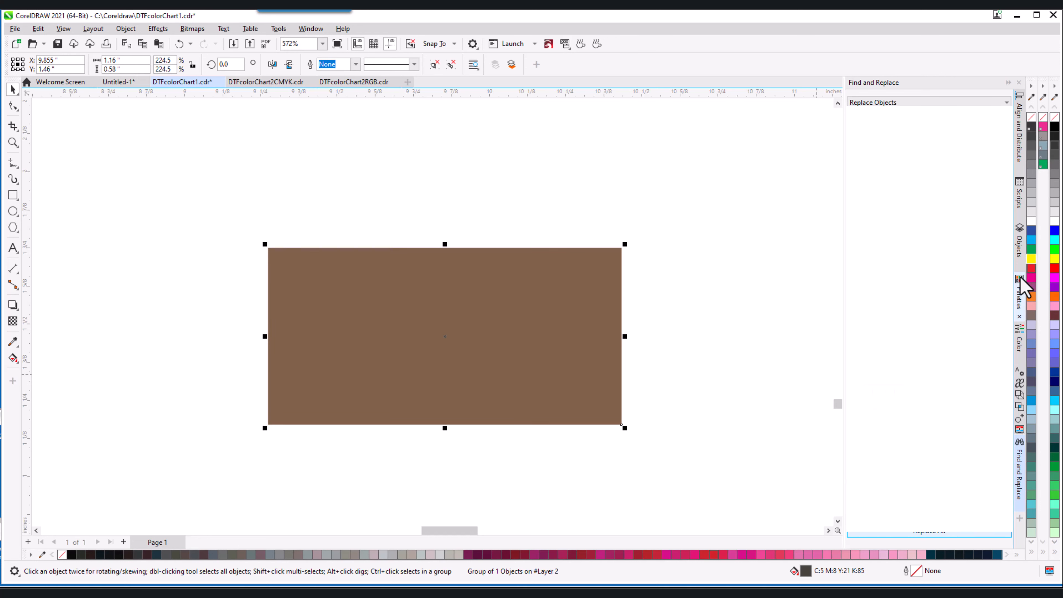
pyautogui.keyDown('ctrl'); pyautogui.click(1031, 265); pyautogui.keyUp('ctrl')
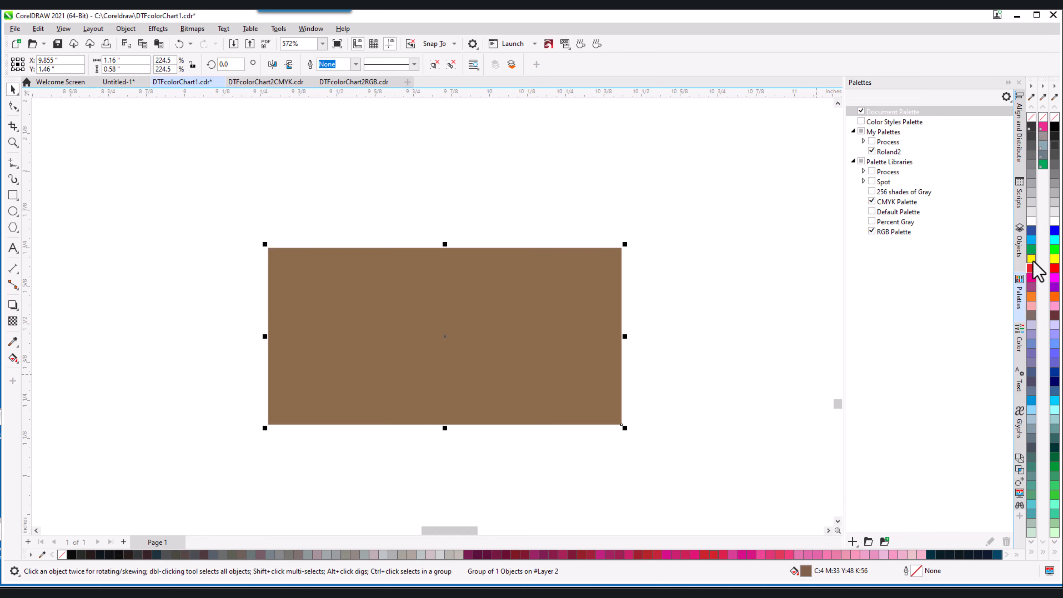
pyautogui.keyDown('ctrl'); pyautogui.click(1032, 265); pyautogui.keyUp('ctrl')
pyautogui.keyDown('ctrl'); pyautogui.click(1032, 266); pyautogui.keyUp('ctrl')
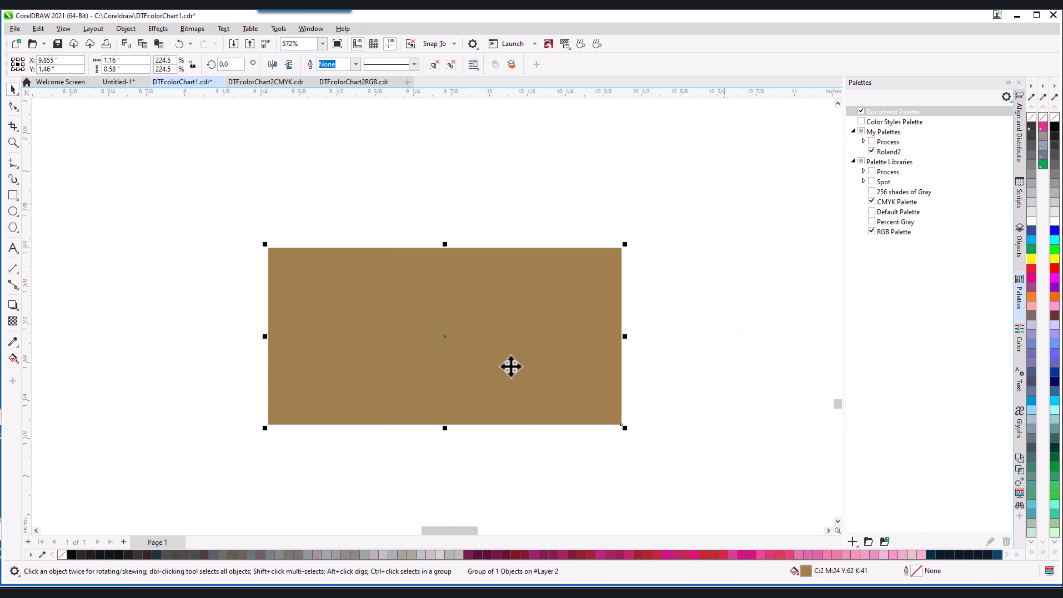
pyautogui.scroll(-5, 510, 365)
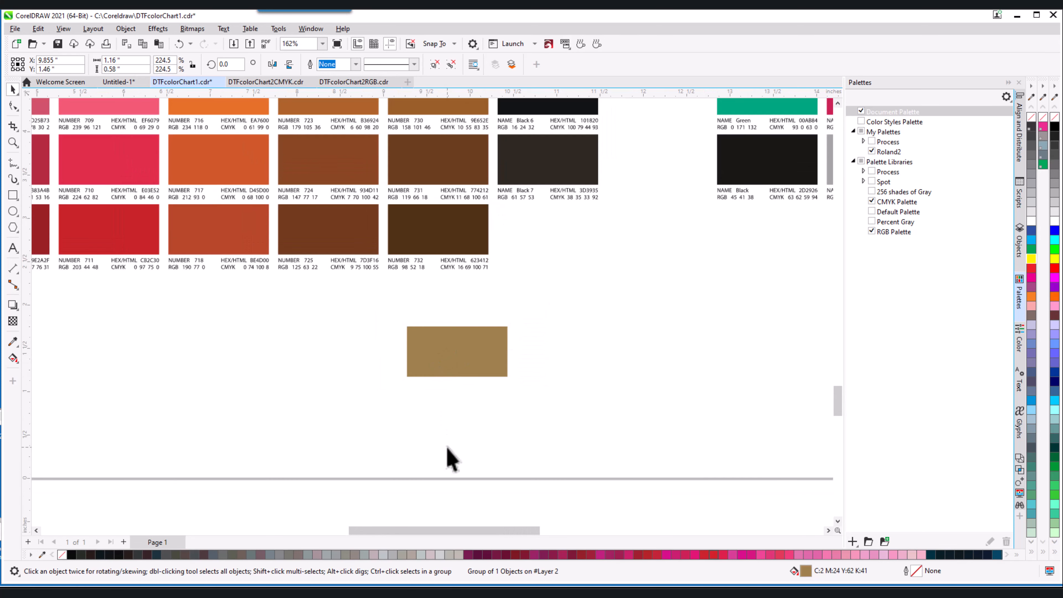
# Select the golden tan test copy of swatch 732 and delete it.
pyautogui.click(448, 457)
pyautogui.click(460, 363)
pyautogui.press('Delete')
pyautogui.scroll(-2, 460, 368)
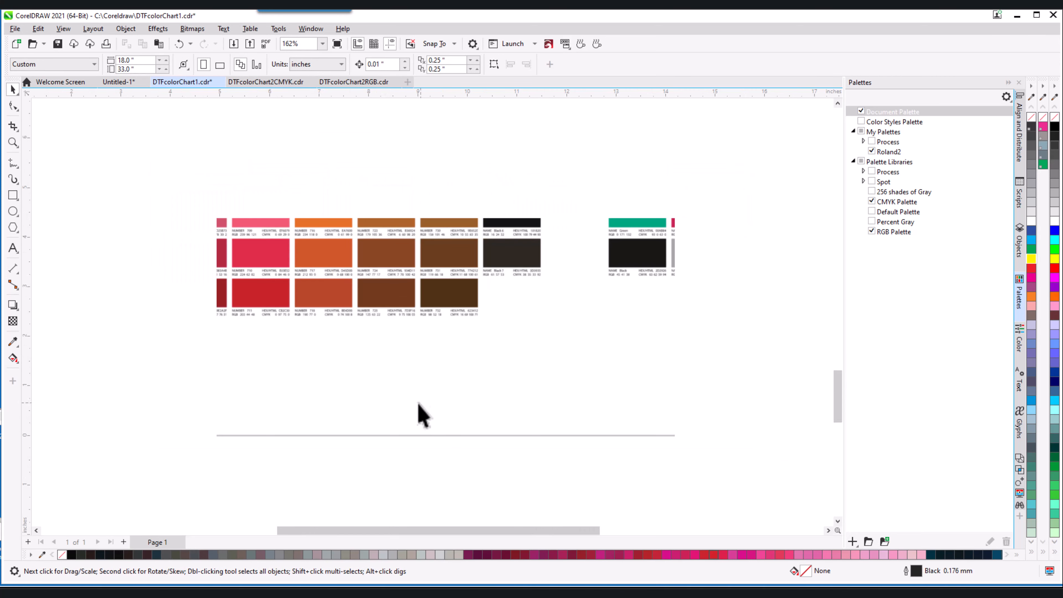